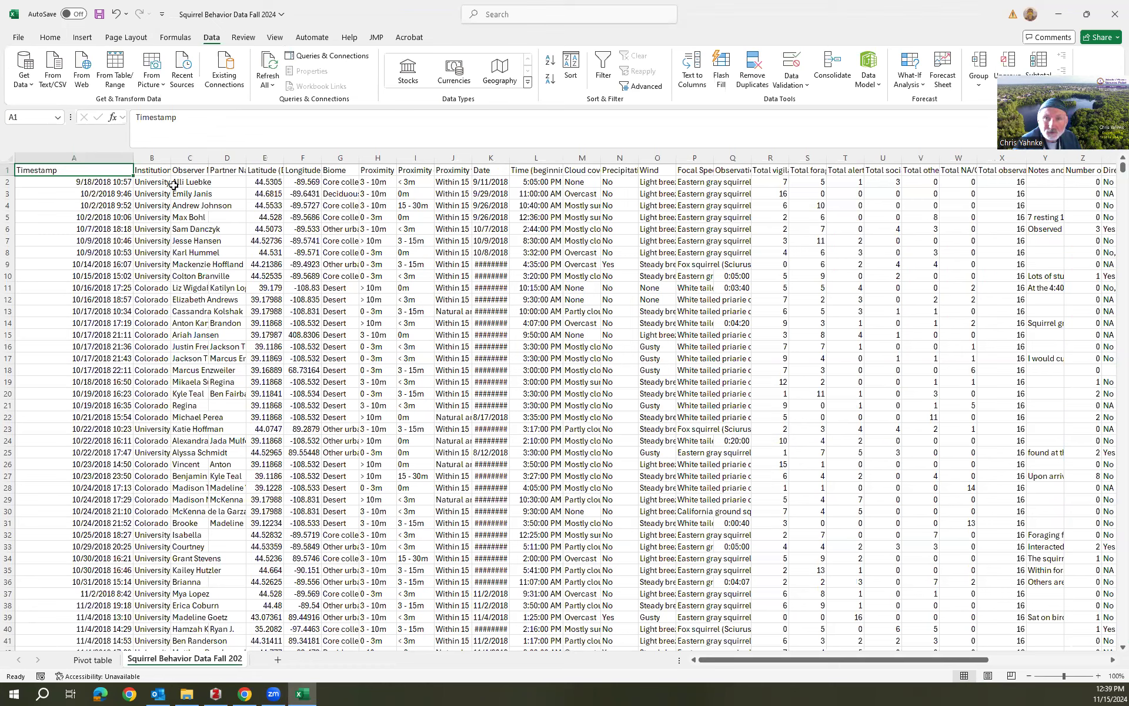
# Widen the Date column K so that its dates display in full.
pyautogui.click(100, 181)
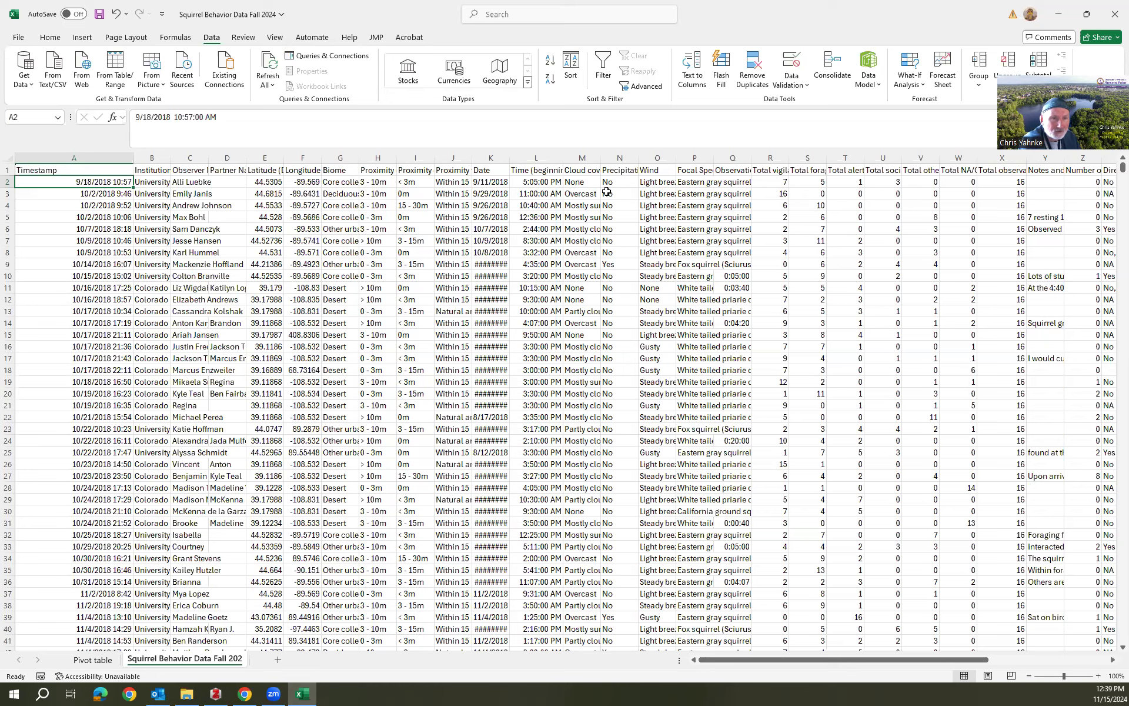
pyautogui.moveTo(509, 163); pyautogui.dragTo(523, 163)
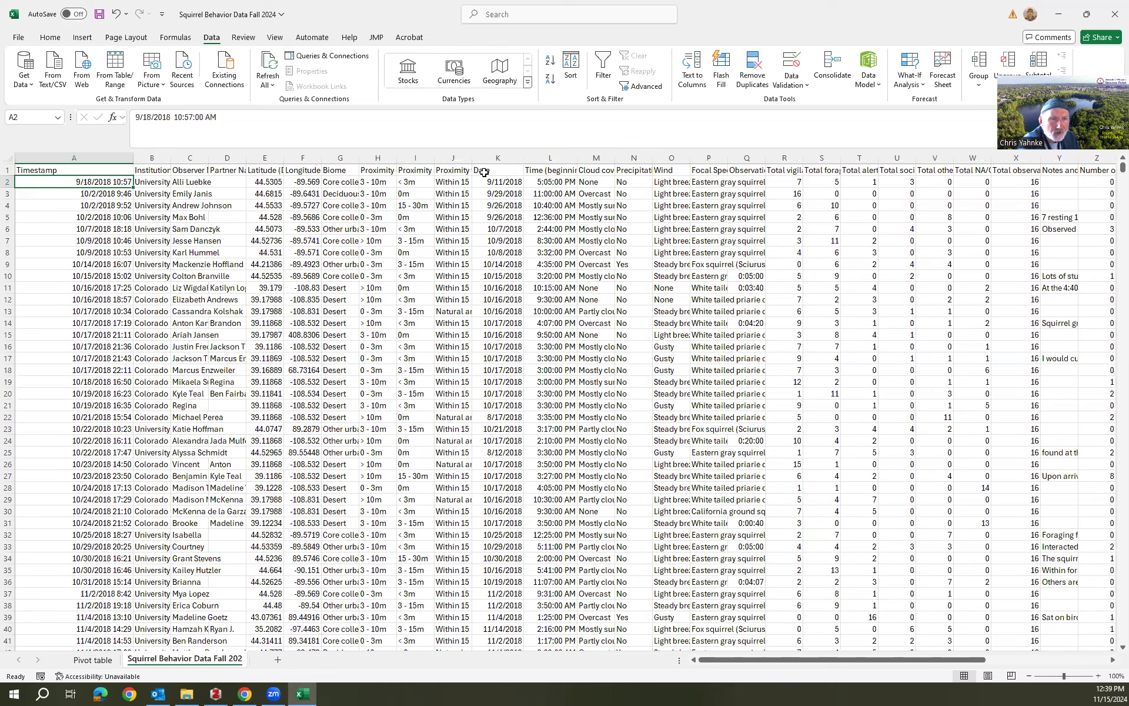
# Insert two blank sheet columns directly before the Latitude column.
pyautogui.click(260, 169)
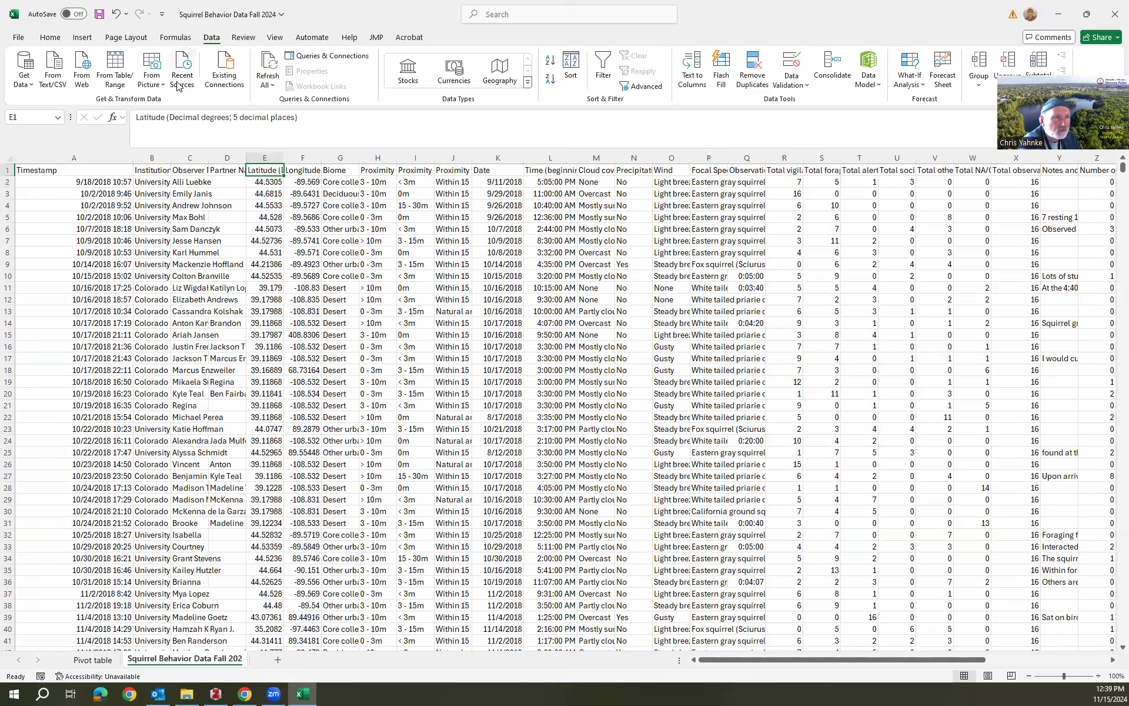
pyautogui.click(50, 37)
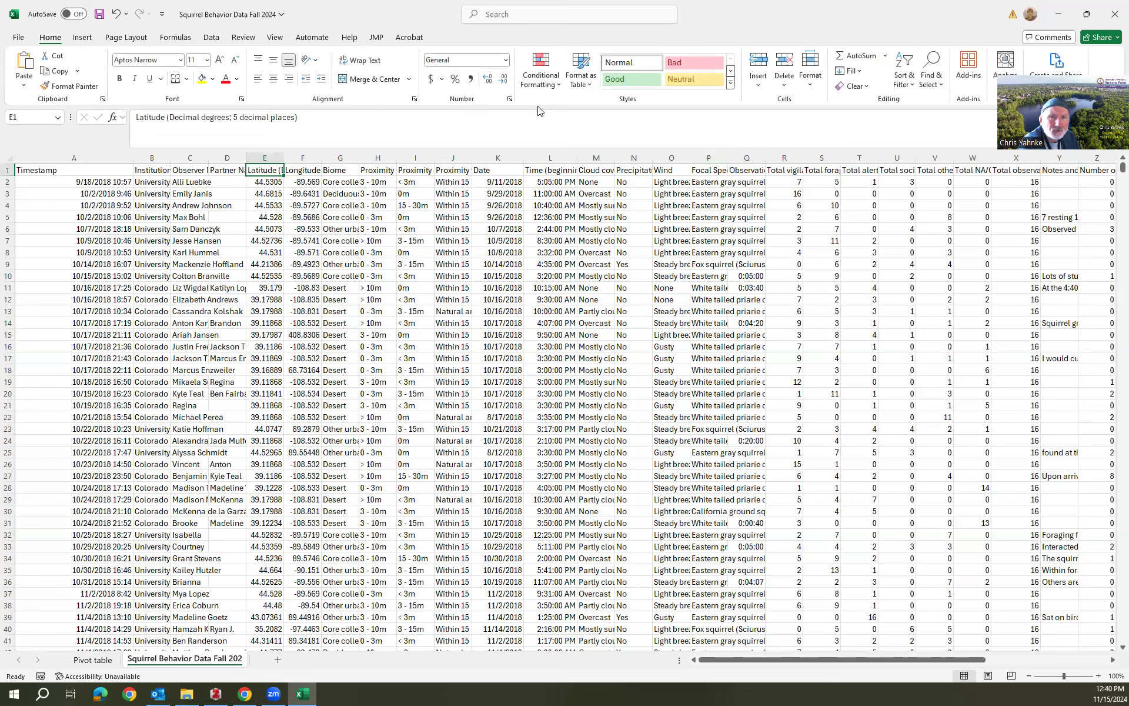
pyautogui.click(758, 82)
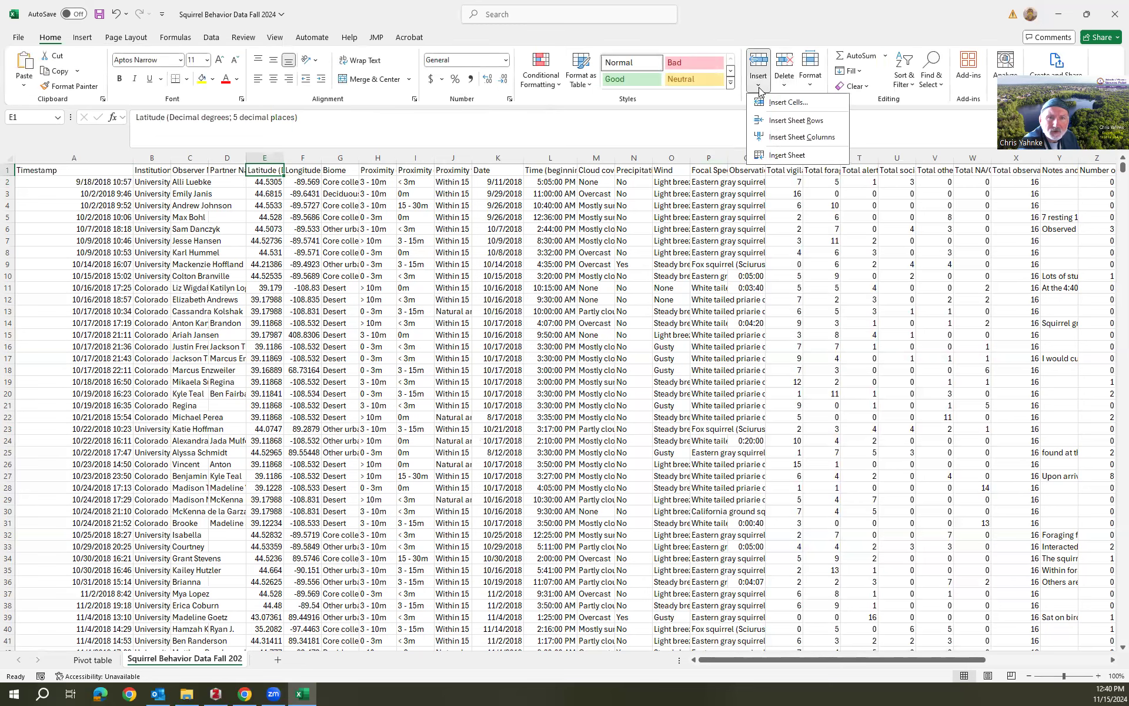
pyautogui.click(780, 139)
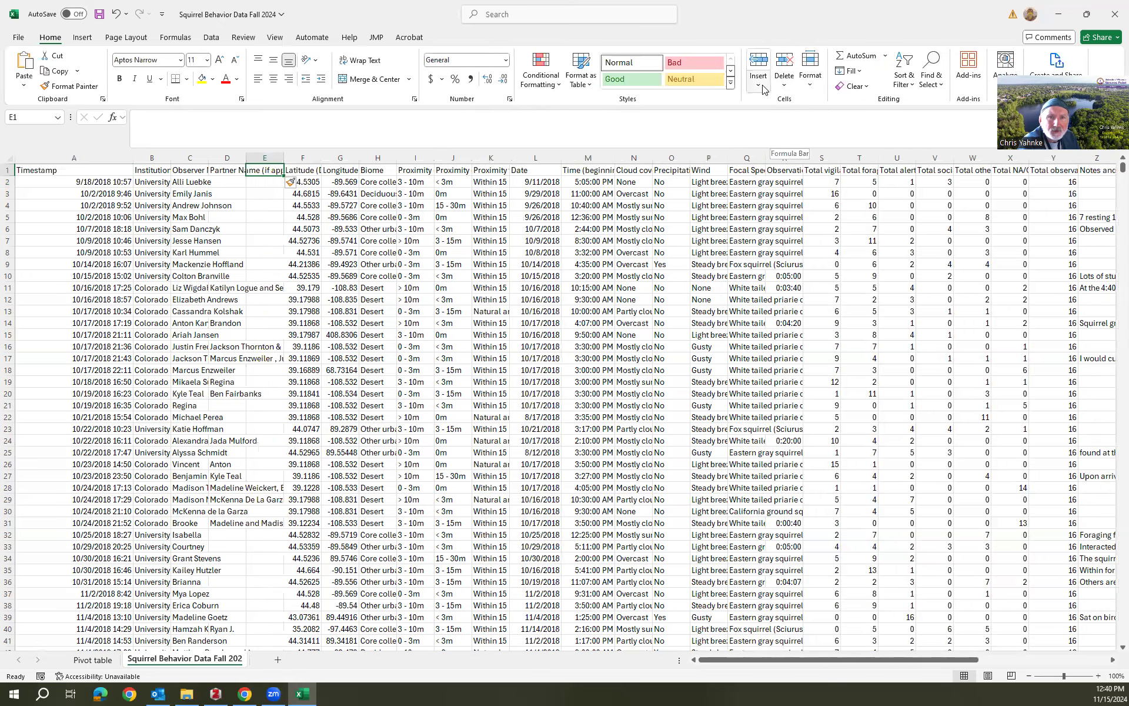
pyautogui.click(760, 87)
pyautogui.click(779, 139)
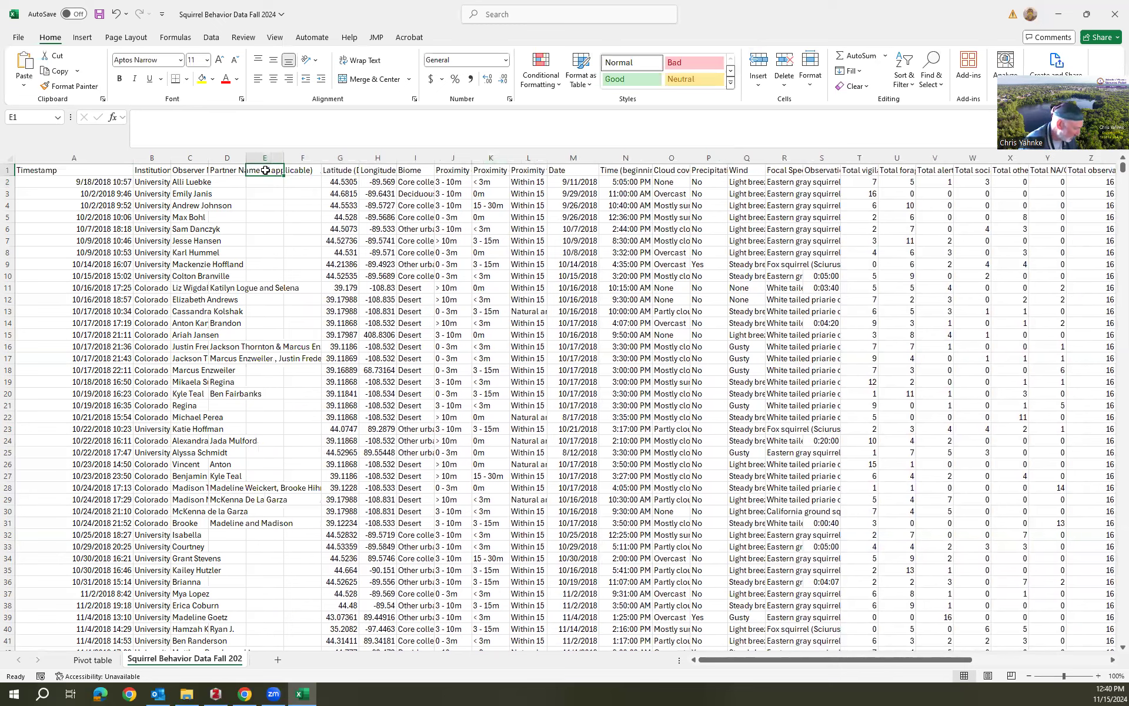
# Enter the headers Year in E1 and Month in F1 for the two blank columns.
pyautogui.write('Yw')
pyautogui.write('ar')
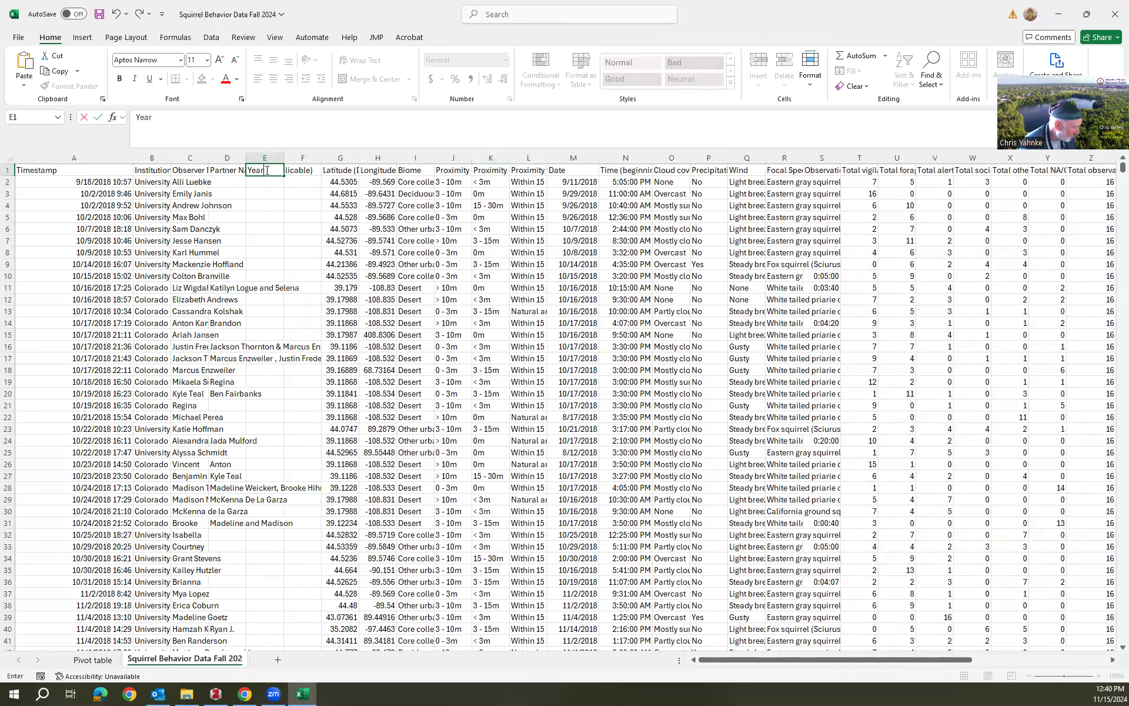
pyautogui.press('Tab')
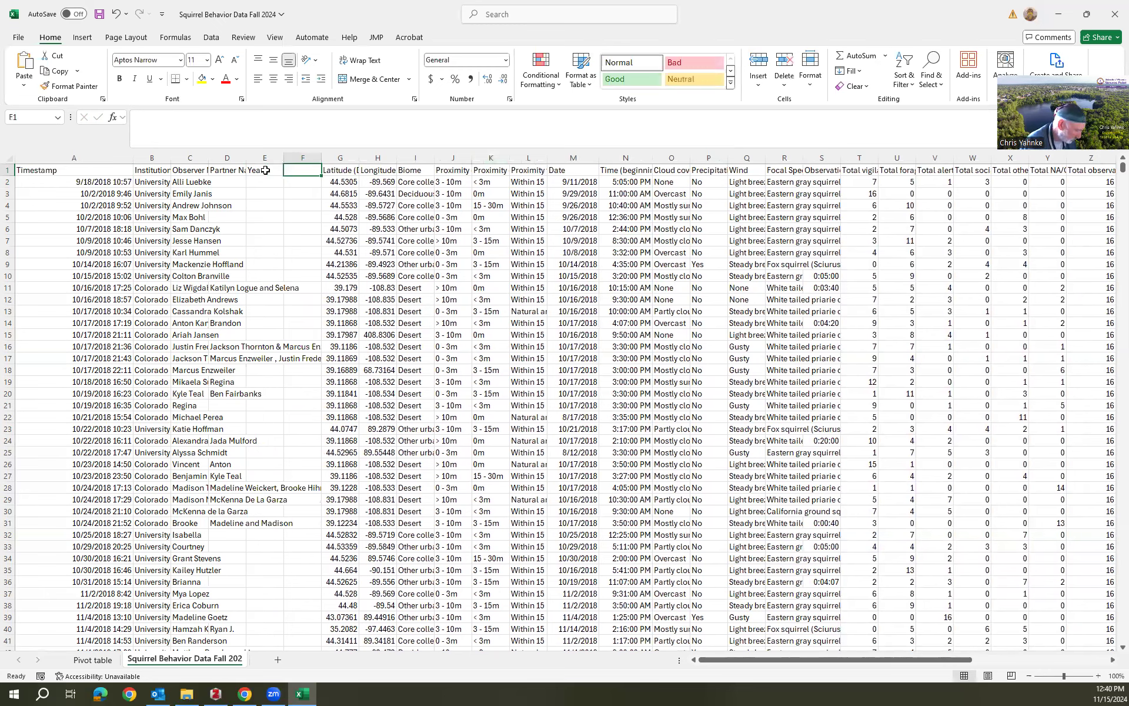
pyautogui.write('Month')
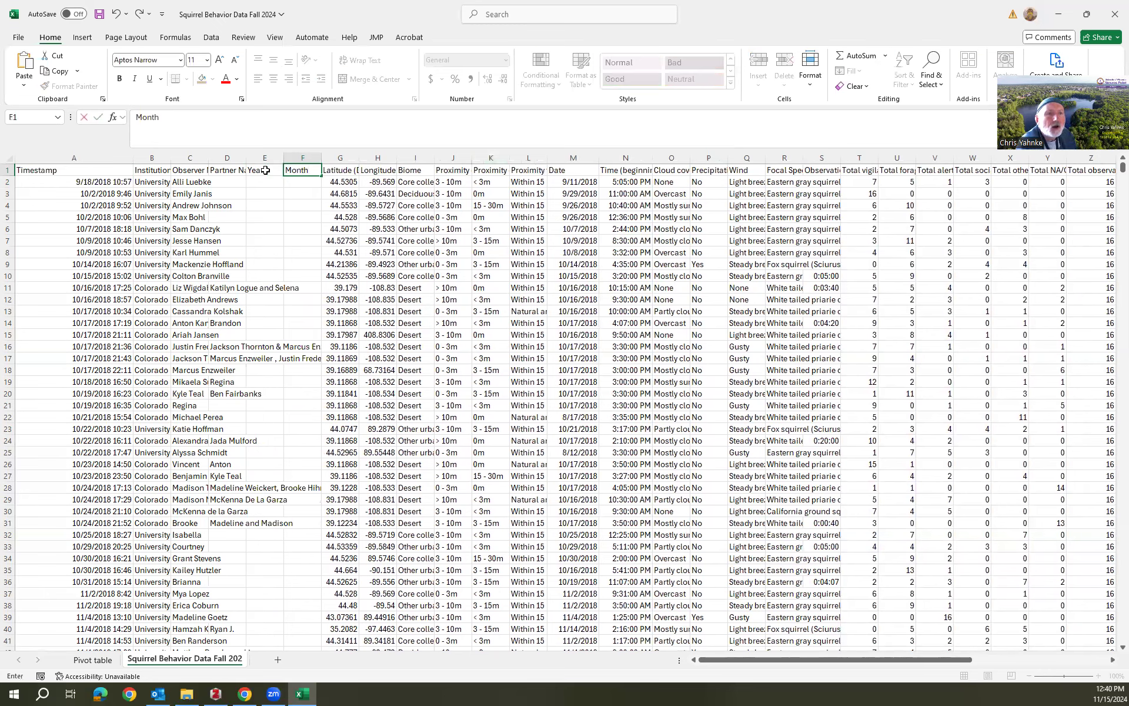
pyautogui.press('Return')
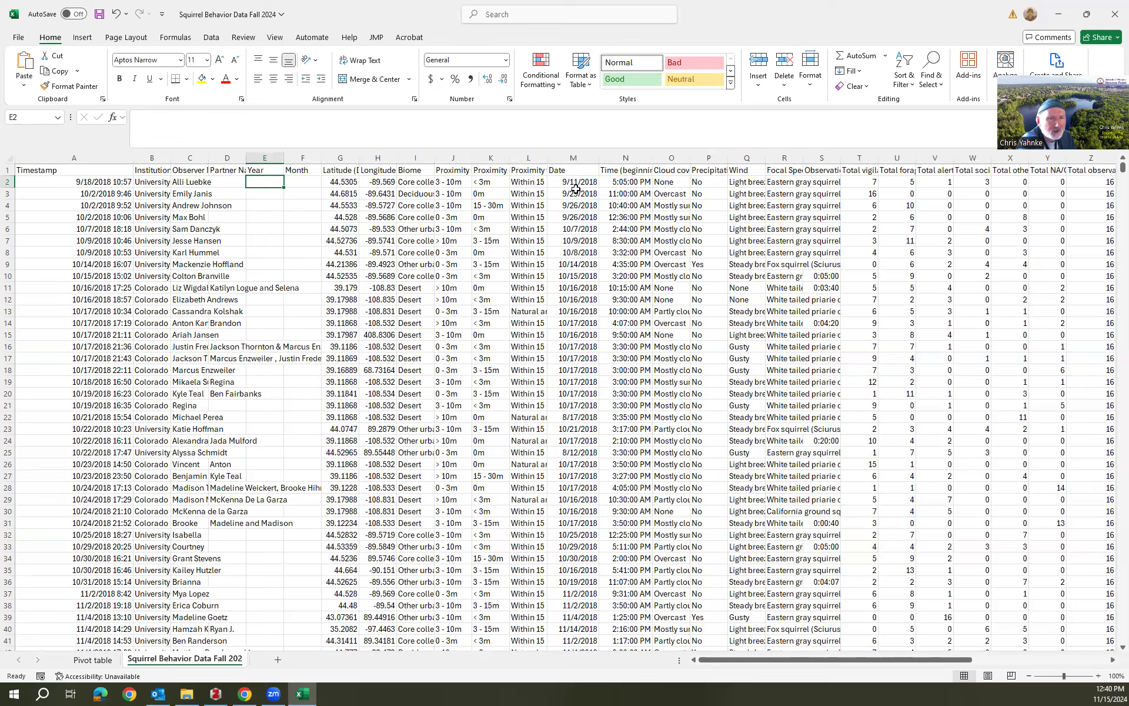
# Extract the year from the timestamp with =YEAR(A2) in E2 and fill the formula down the whole Year column.
pyautogui.click(575, 183)
pyautogui.click(259, 182)
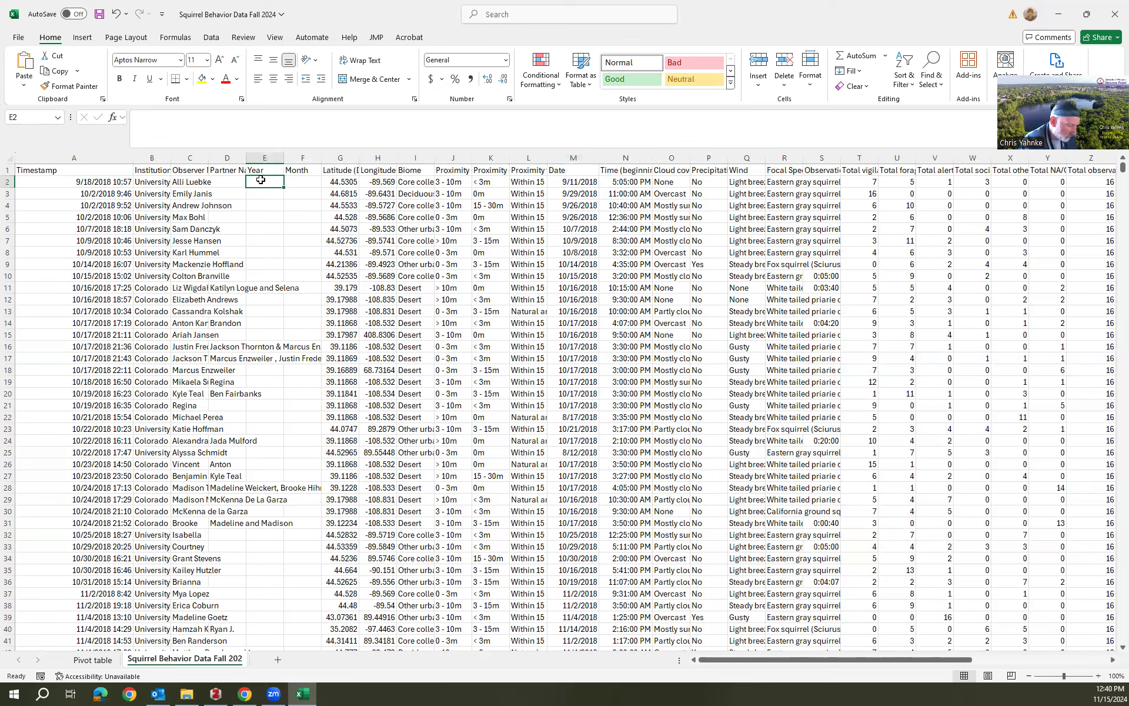
pyautogui.write('=')
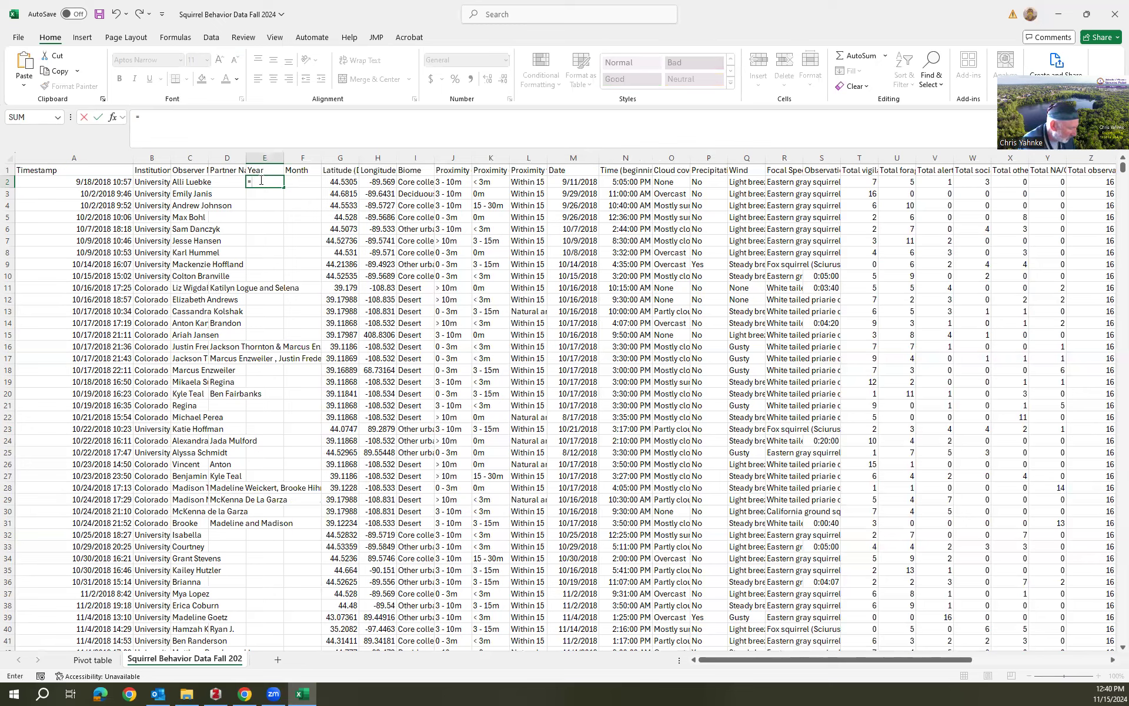
pyautogui.write('year')
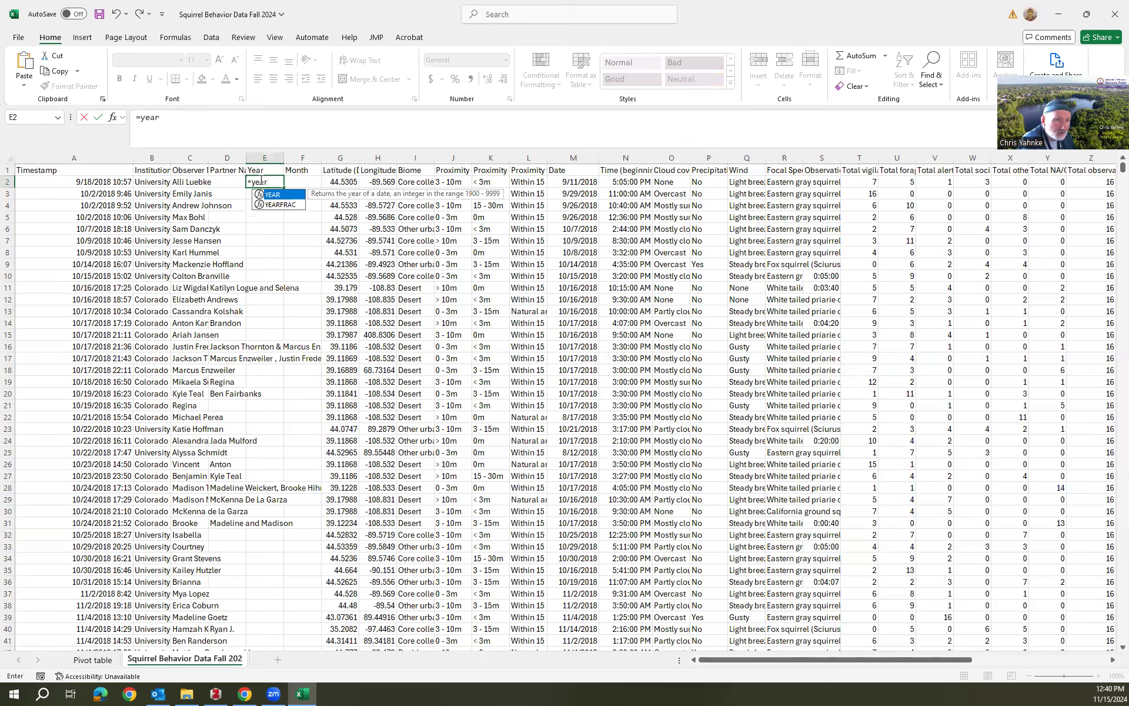
pyautogui.write('(')
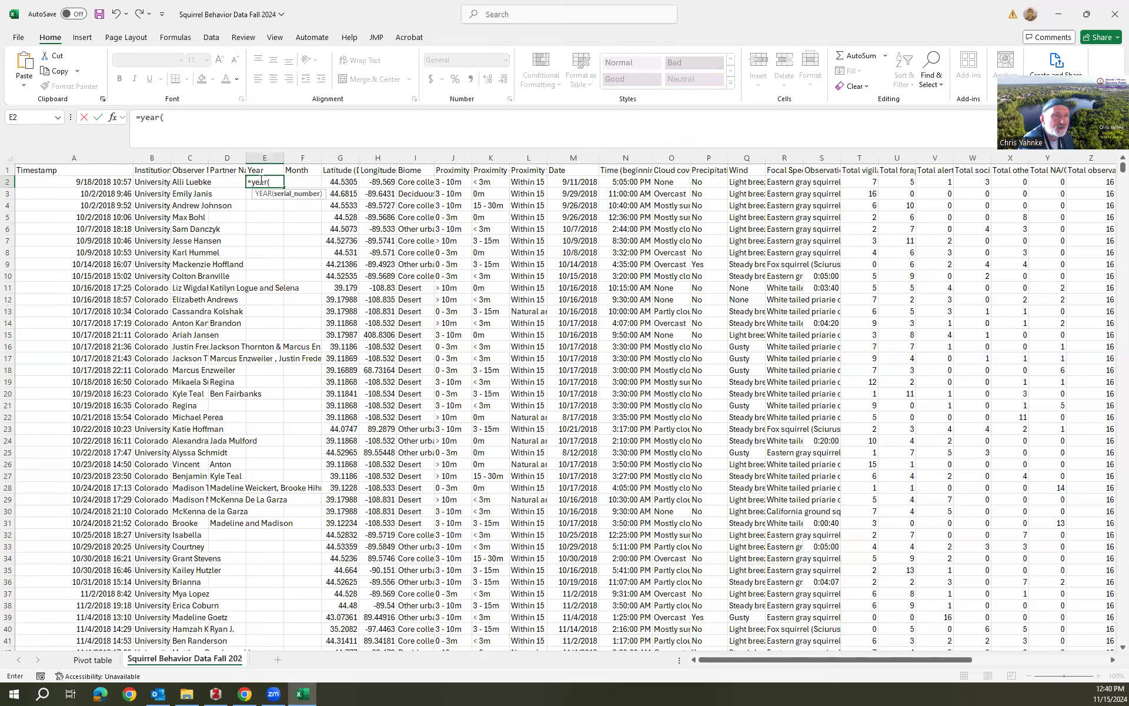
pyautogui.click(105, 181)
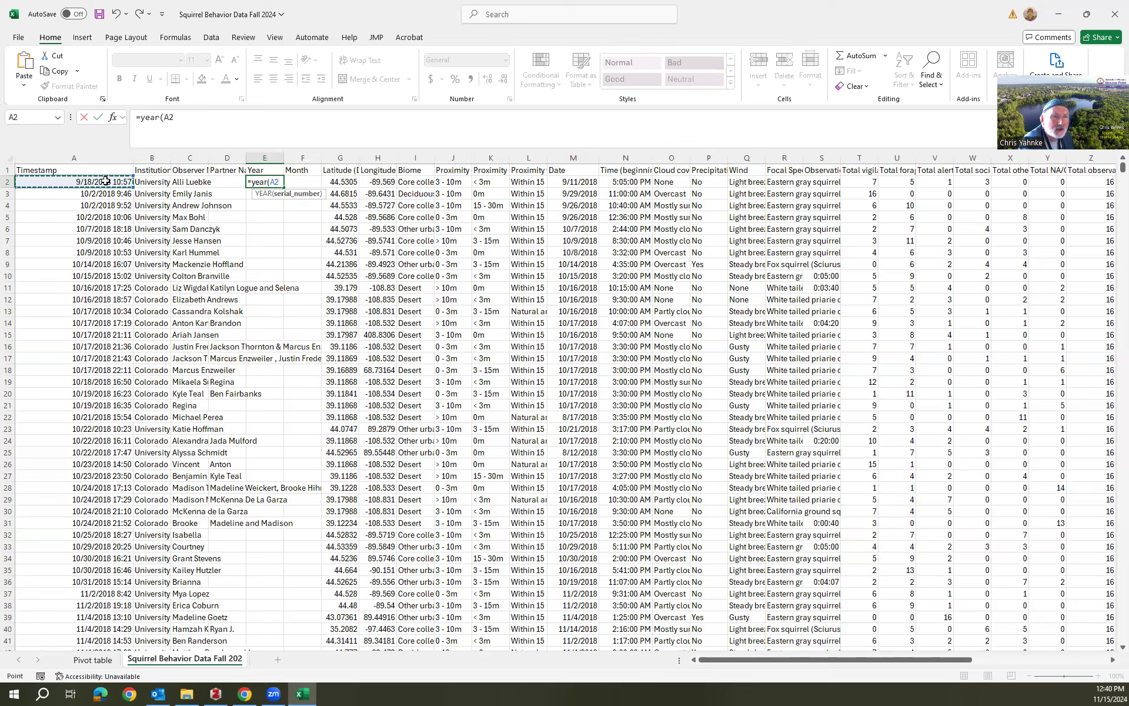
pyautogui.write(')')
pyautogui.press('Return')
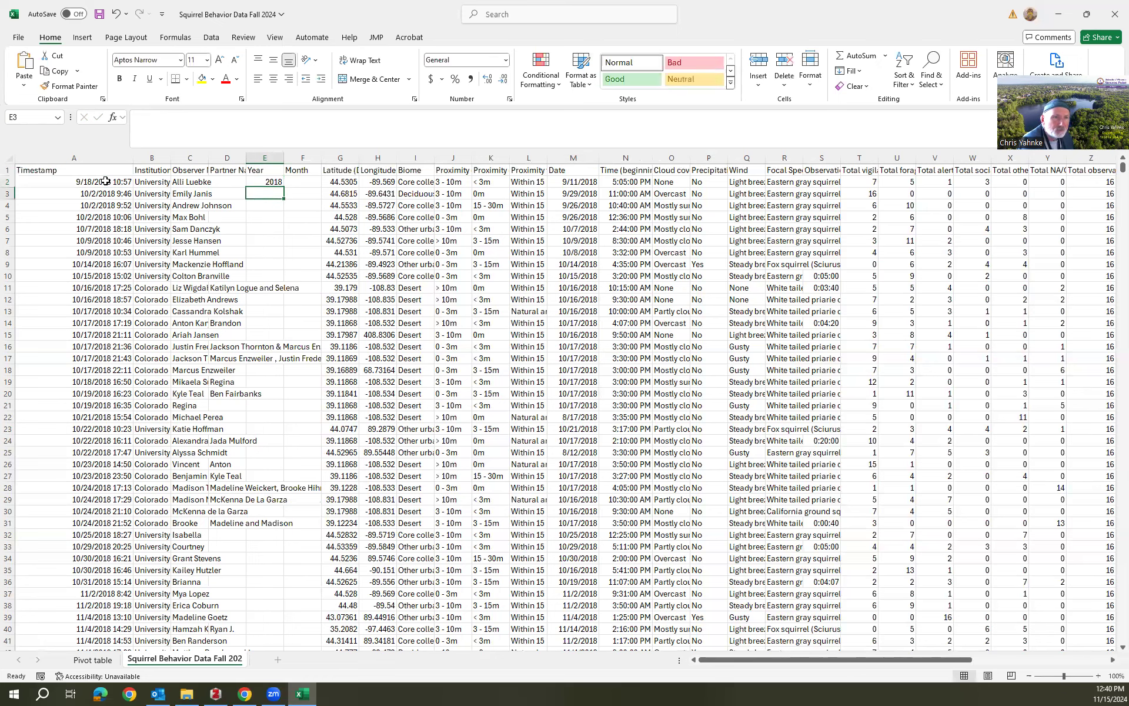
pyautogui.click(258, 182)
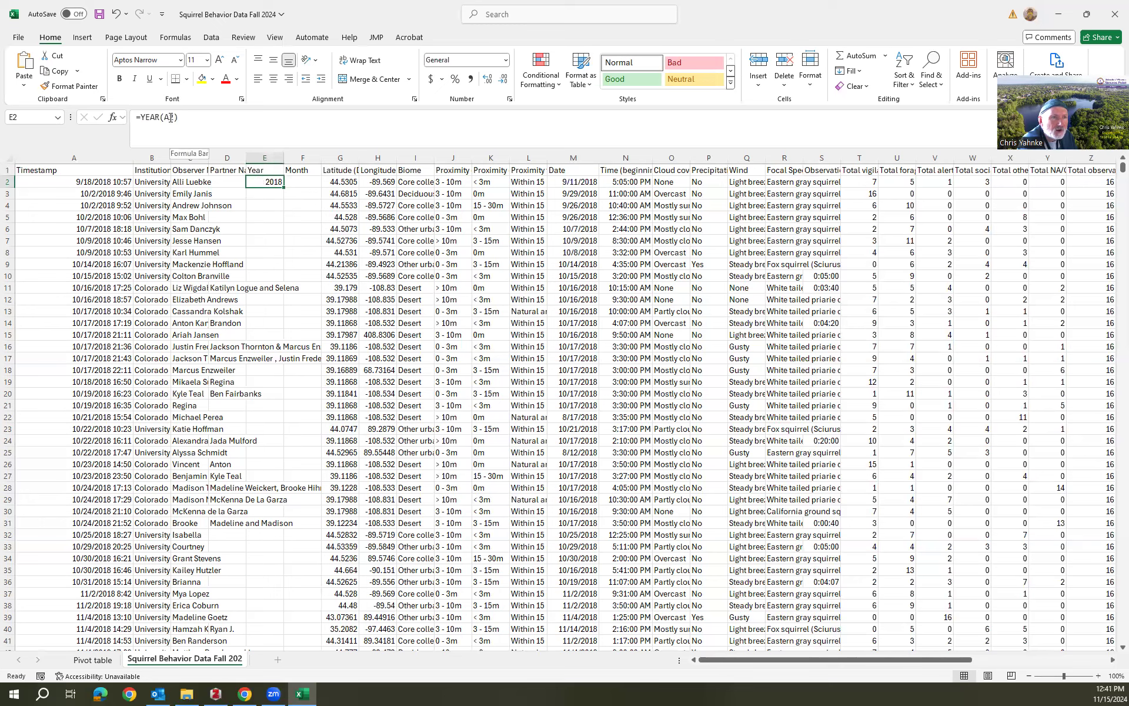
pyautogui.doubleClick(284, 186)
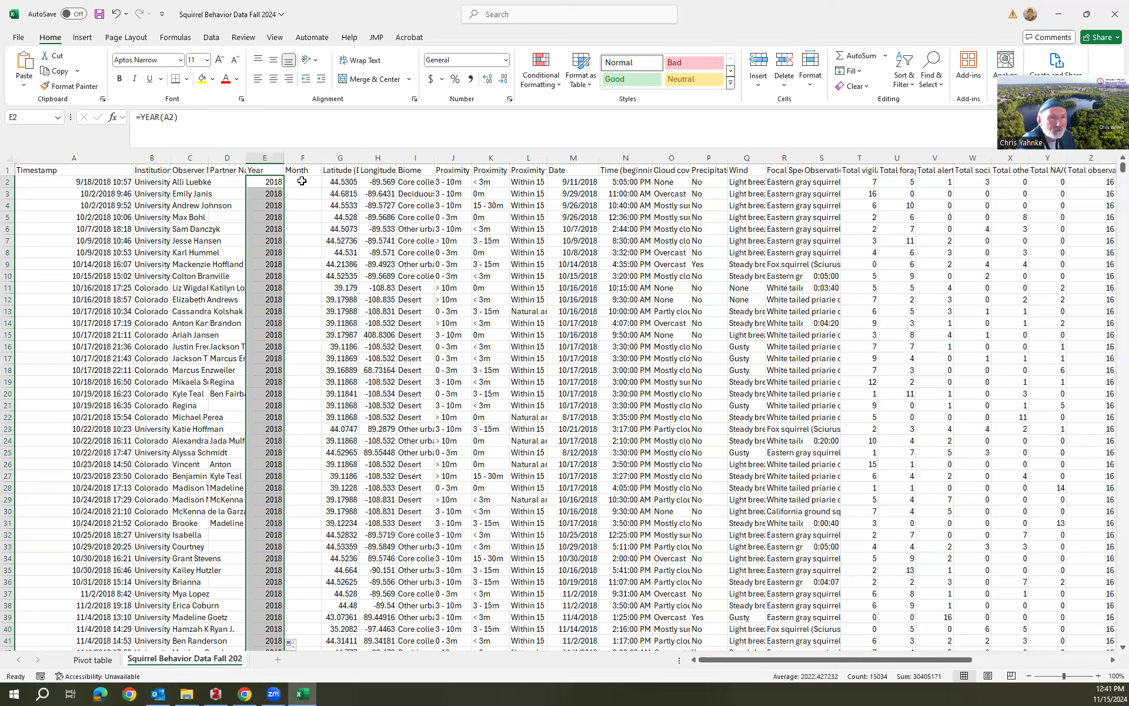
# Extract the month from the timestamp with =MONTH(A2) in F2 and fill the formula down the whole Month column.
pyautogui.click(302, 182)
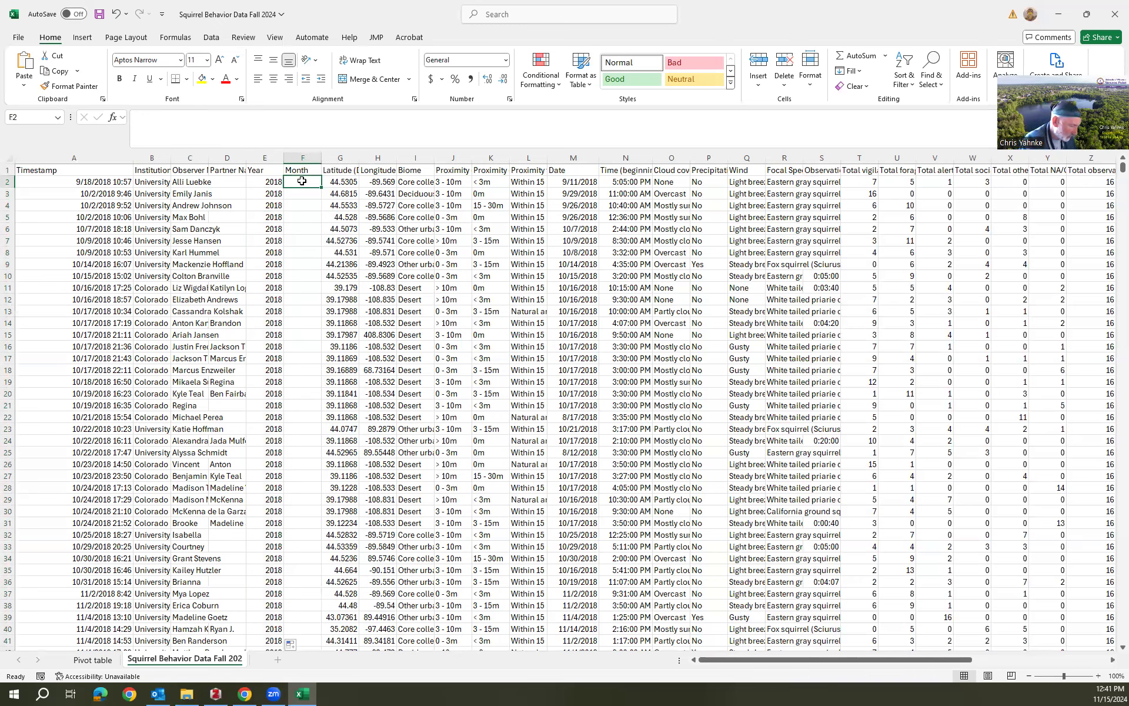
pyautogui.write('=')
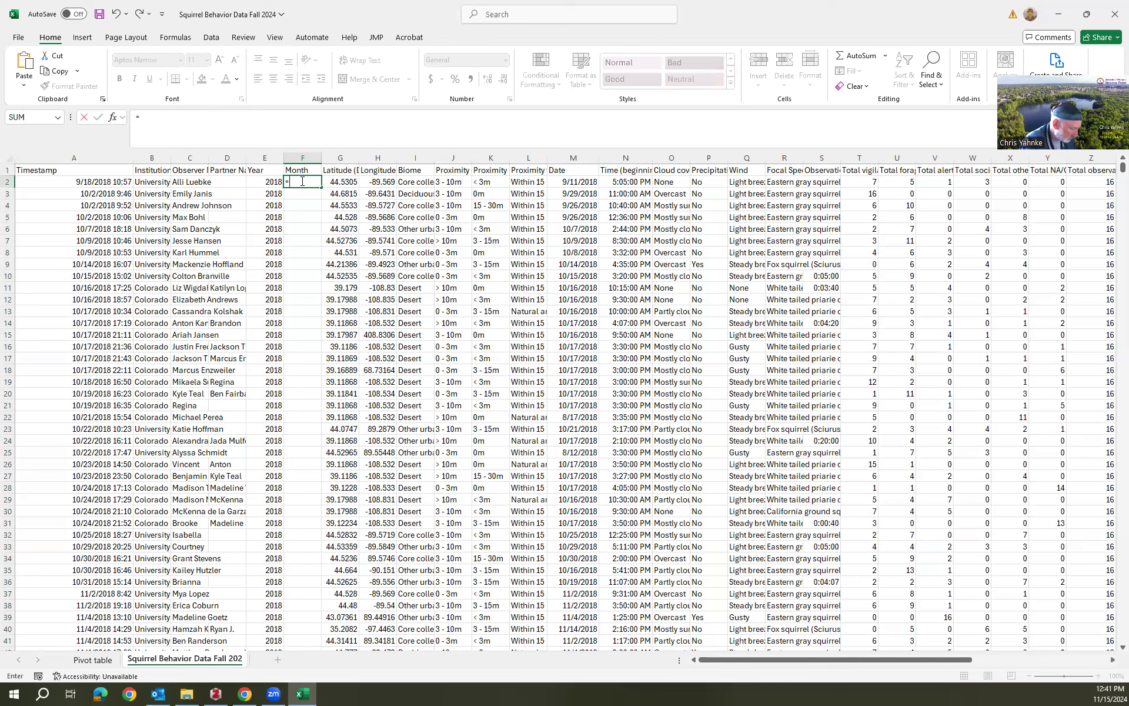
pyautogui.write('month')
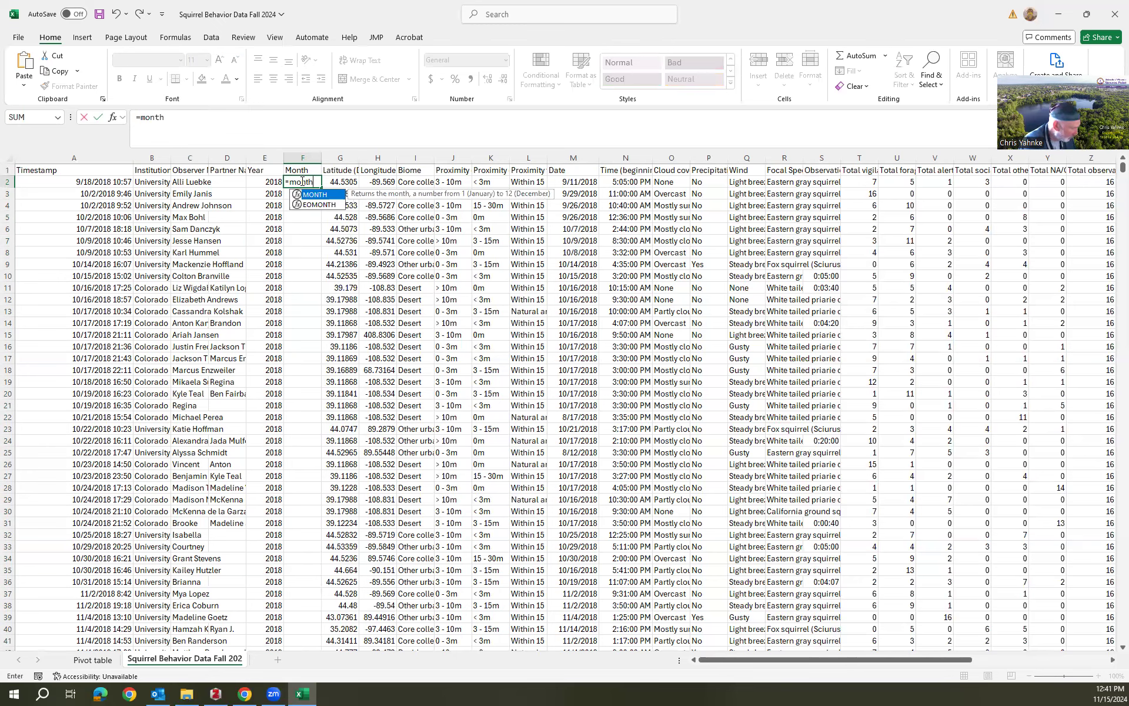
pyautogui.write('(')
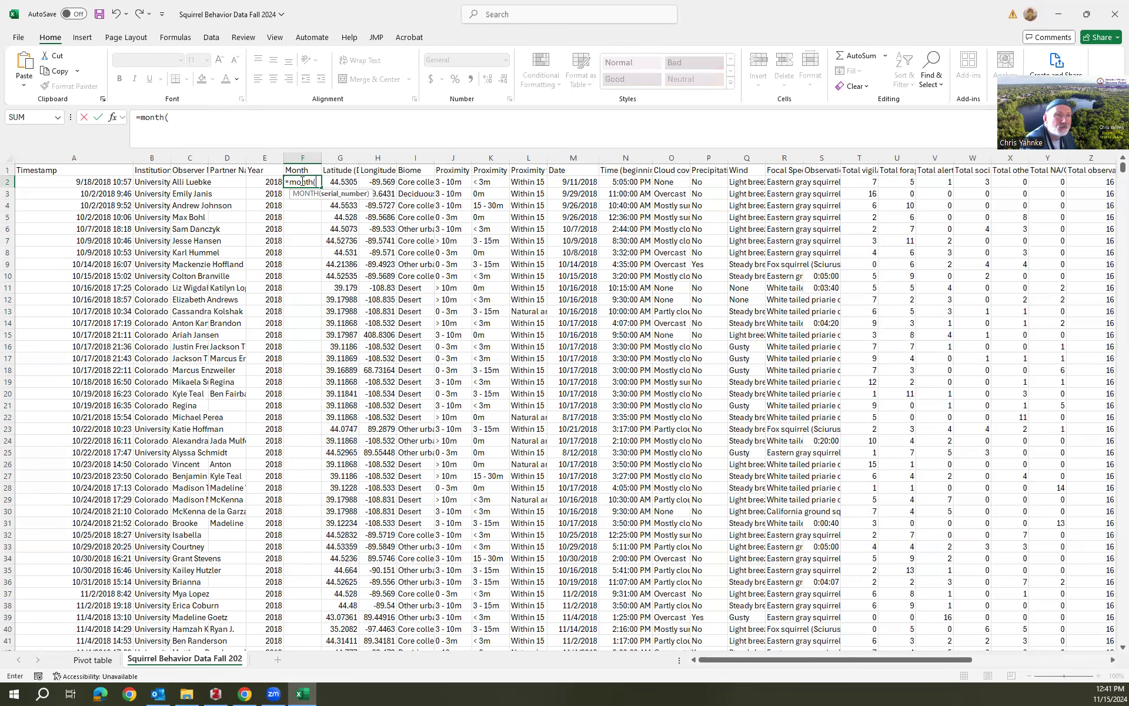
pyautogui.click(106, 182)
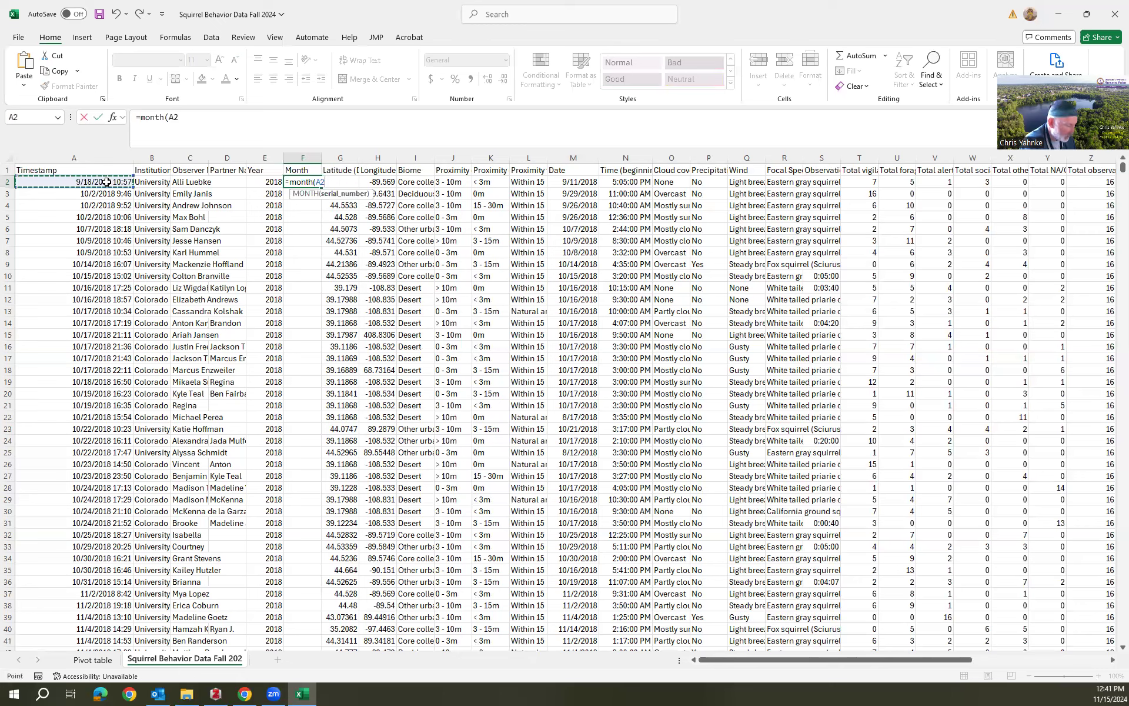
pyautogui.write(')')
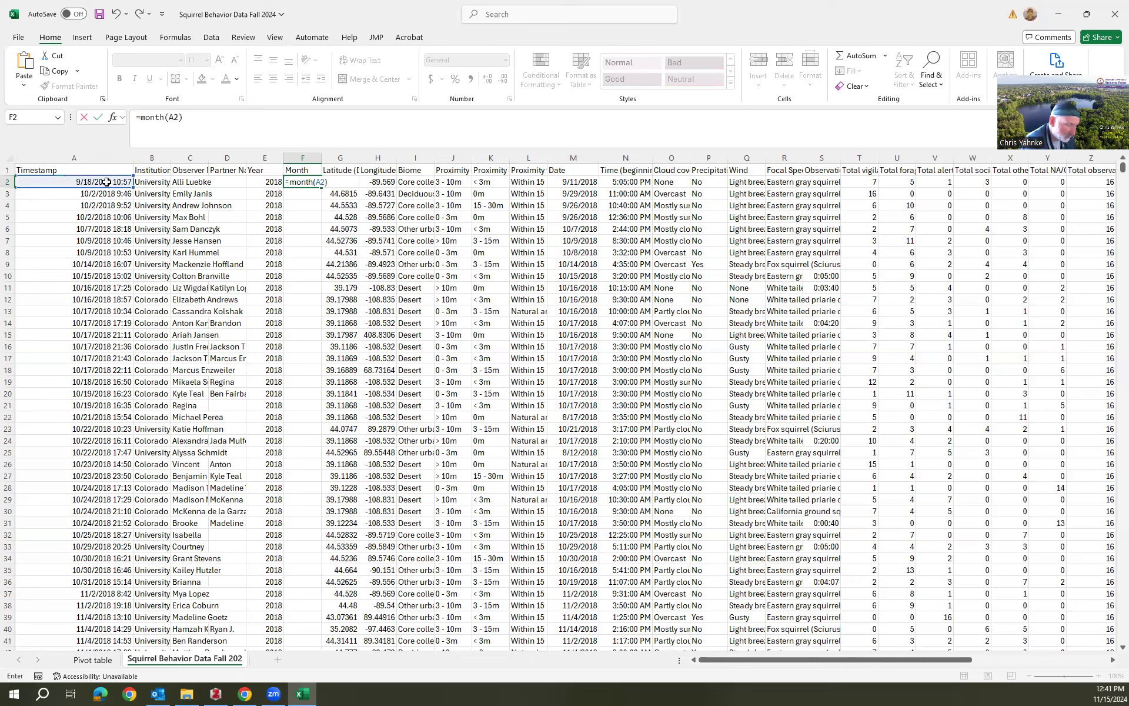
pyautogui.press('Return')
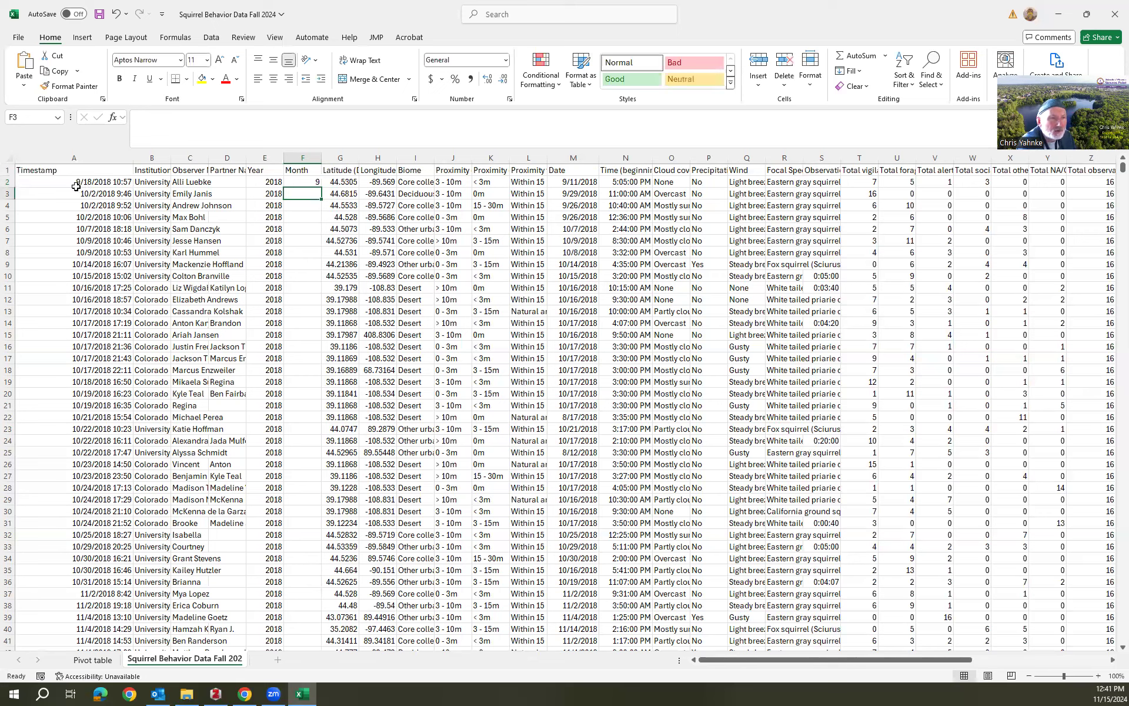
pyautogui.click(315, 184)
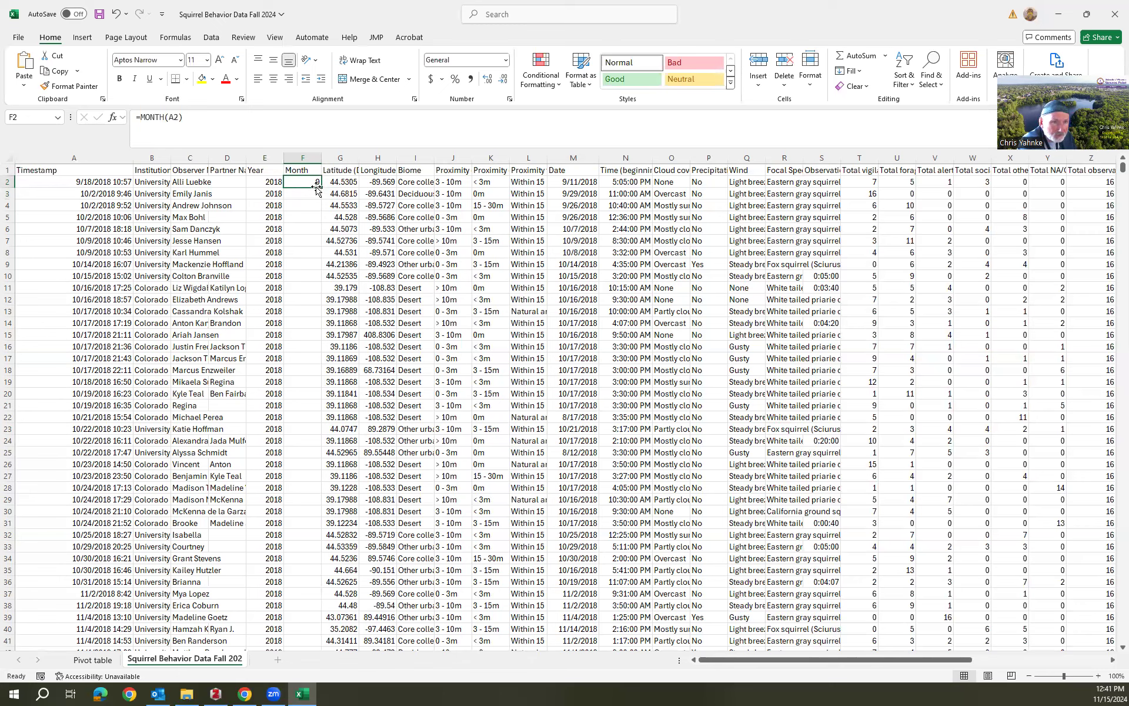
pyautogui.doubleClick(320, 188)
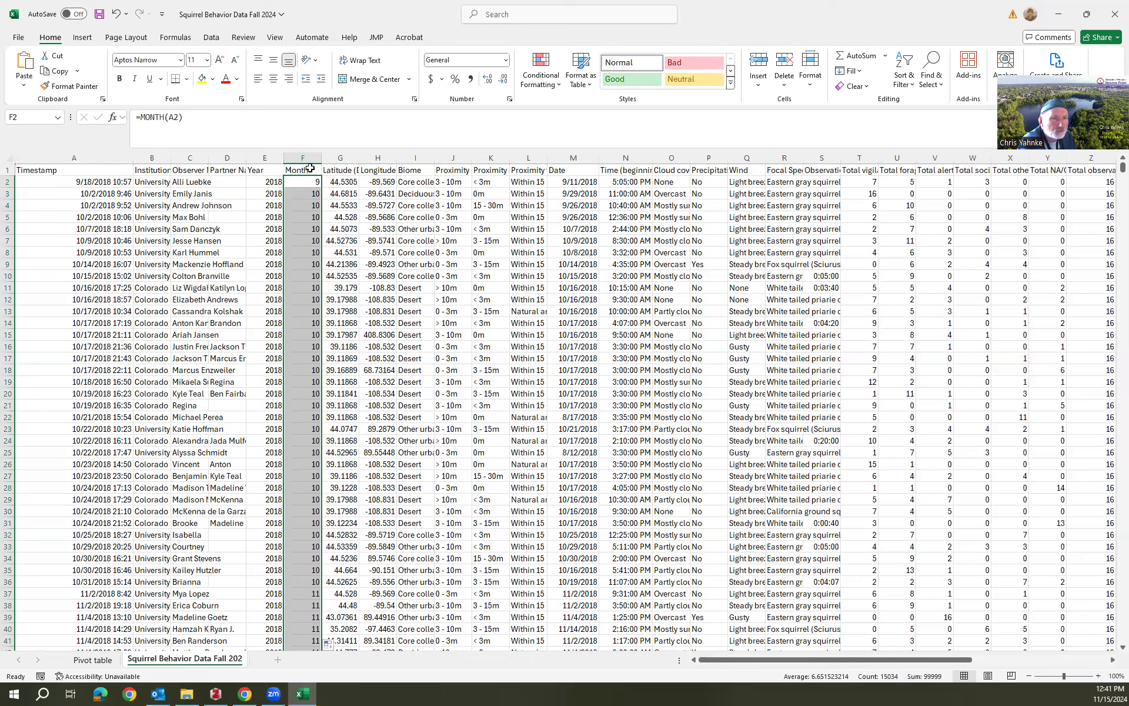
# Insert a blank column between Month and Latitude and give it the header Season in G1.
pyautogui.click(310, 170)
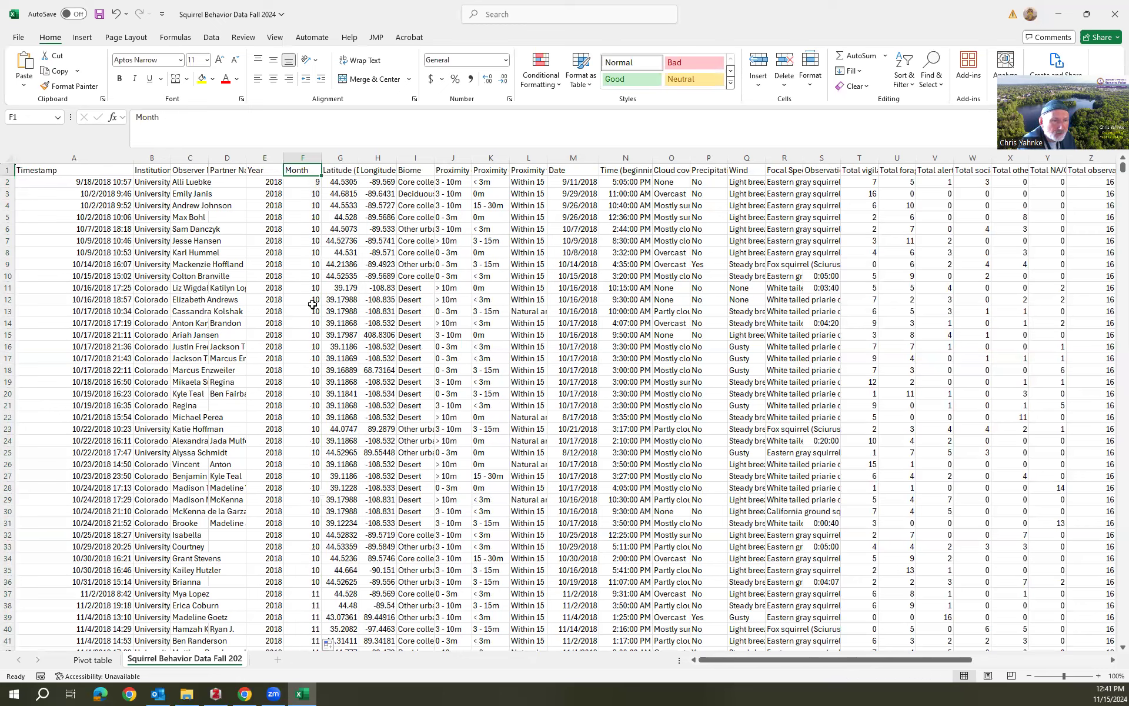
pyautogui.click(334, 171)
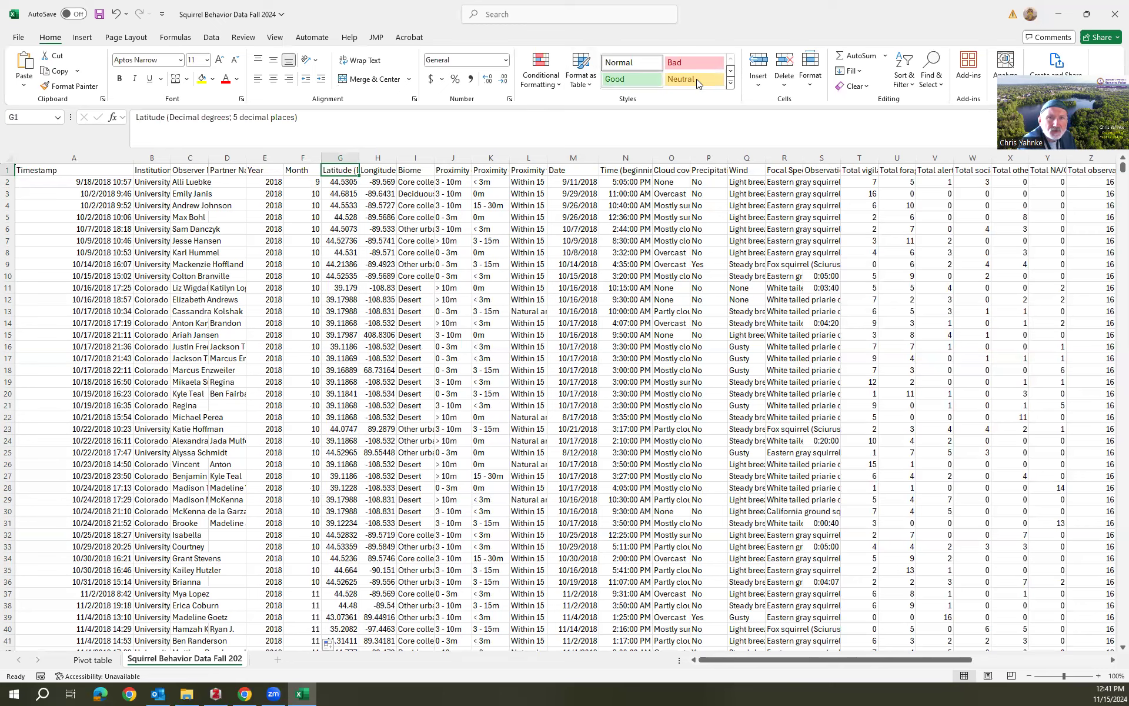
pyautogui.click(760, 87)
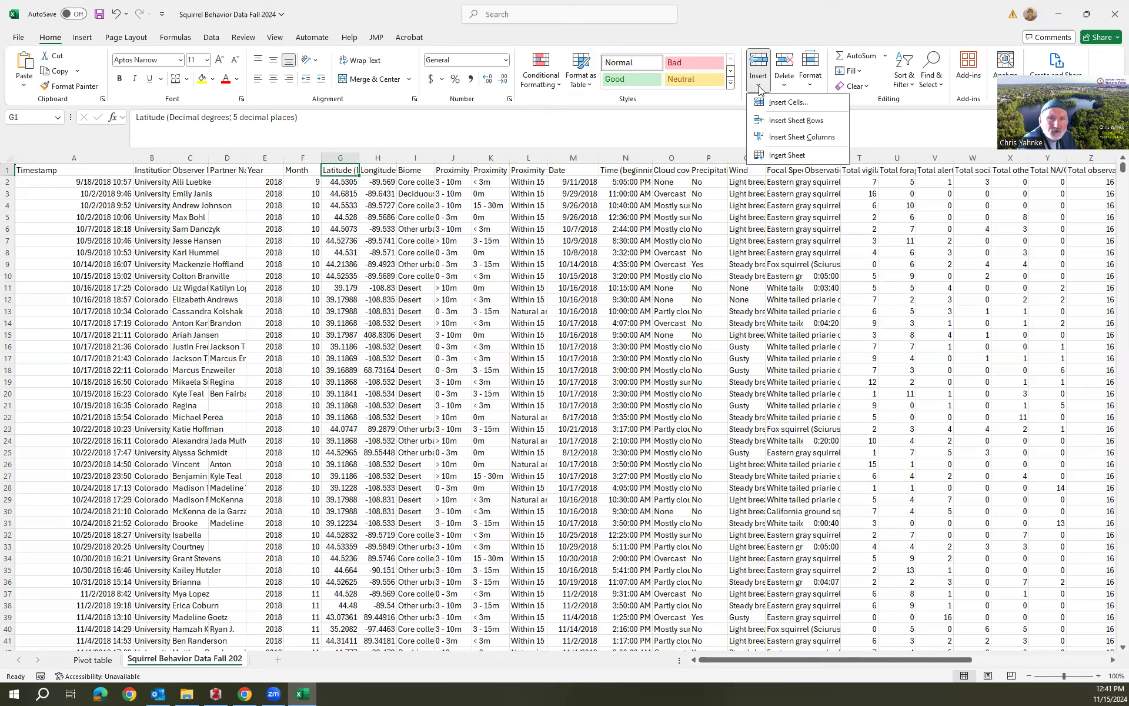
pyautogui.click(773, 138)
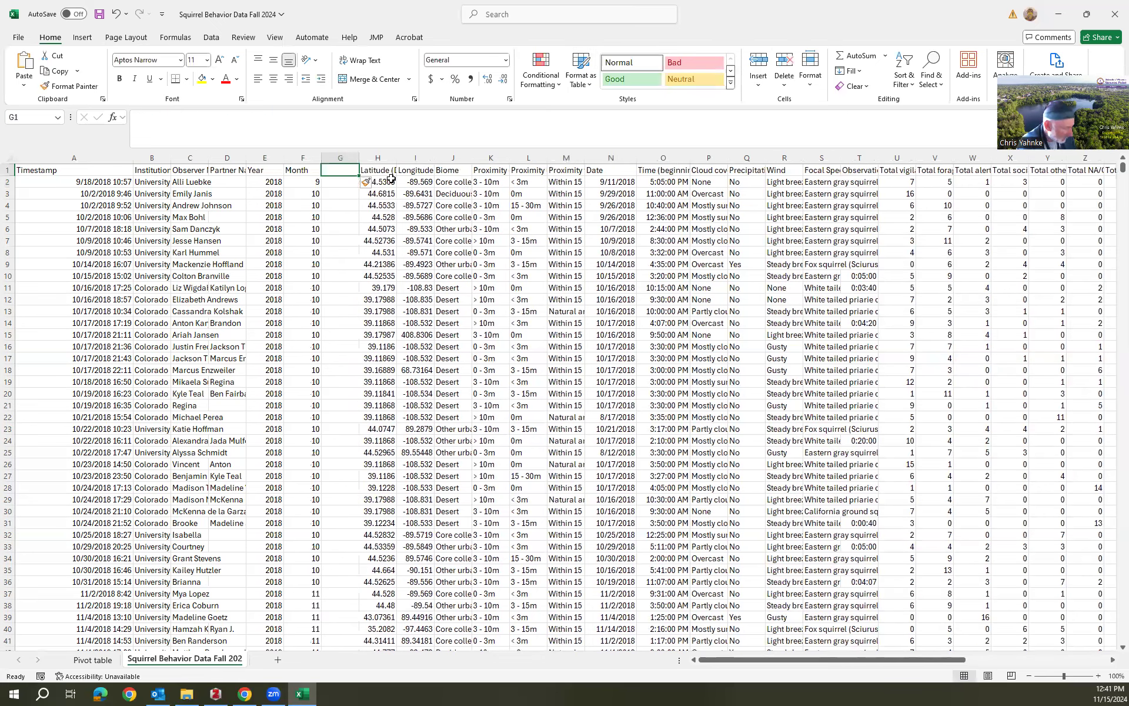
pyautogui.write('Season')
pyautogui.press('Return')
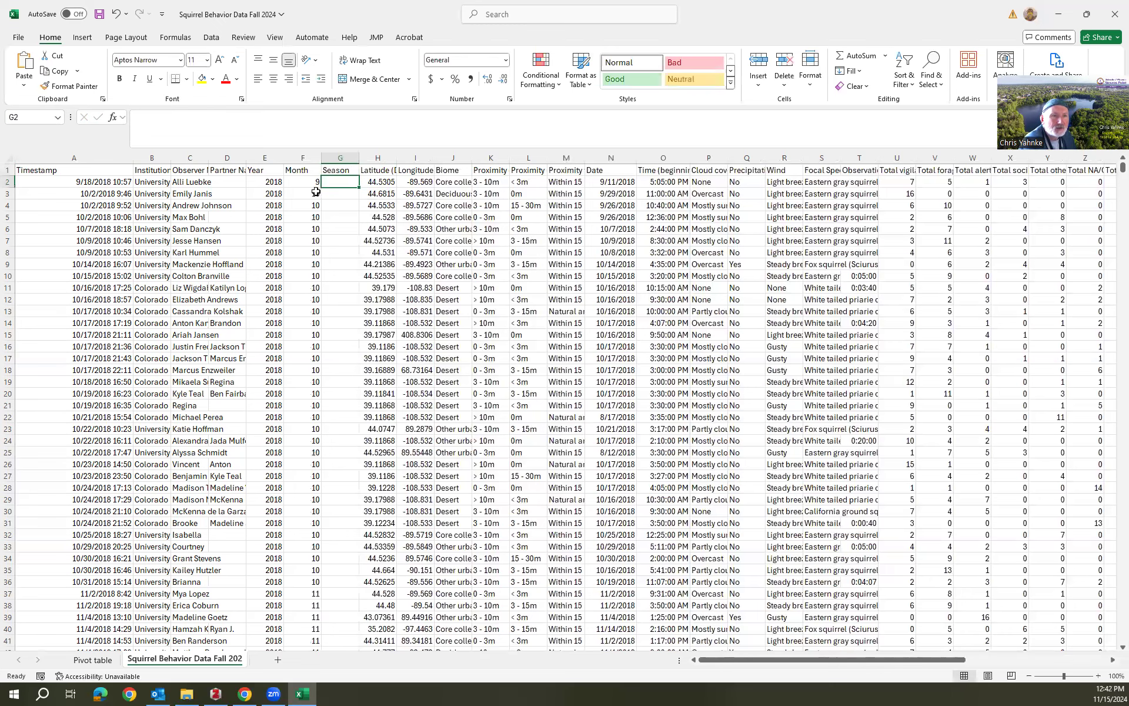
# Sort the whole data sheet by the Month column's cell values from smallest to largest, treating the first row as headers.
pyautogui.click(310, 183)
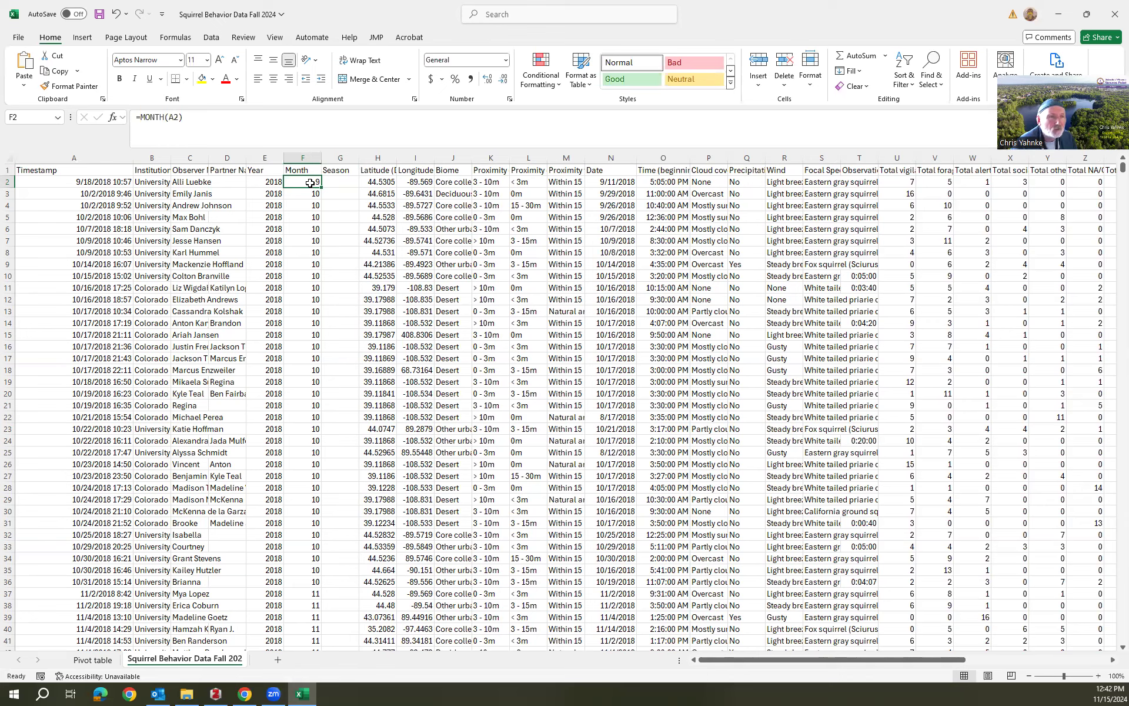
pyautogui.click(58, 170)
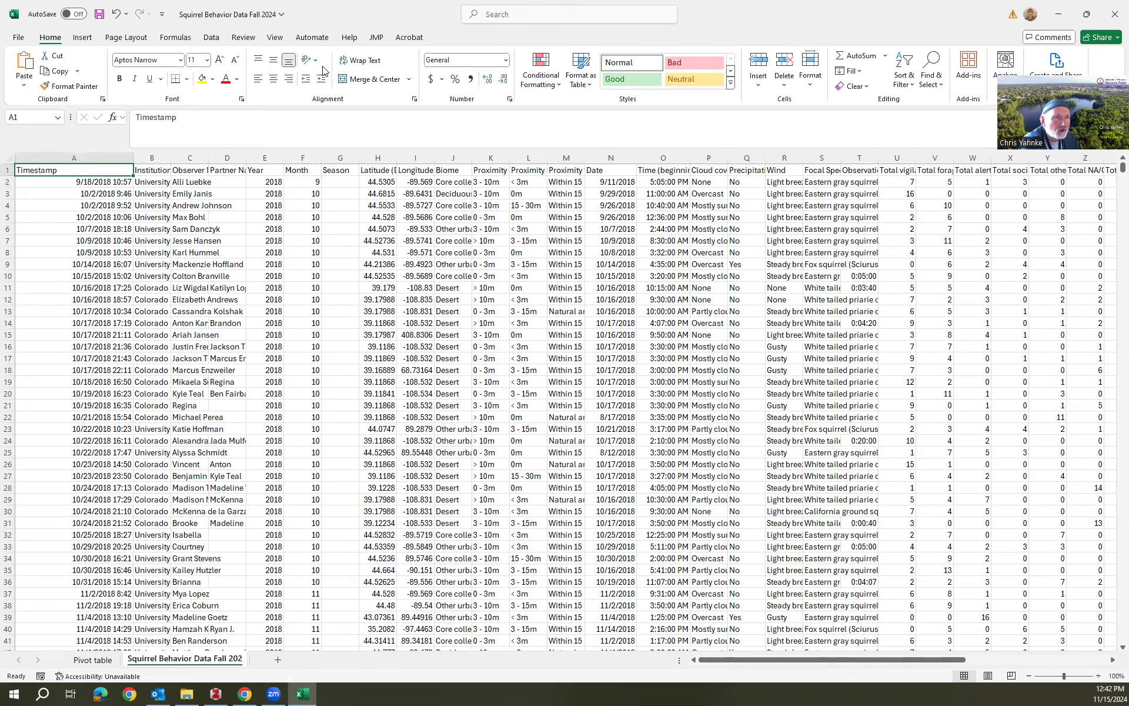
pyautogui.click(210, 37)
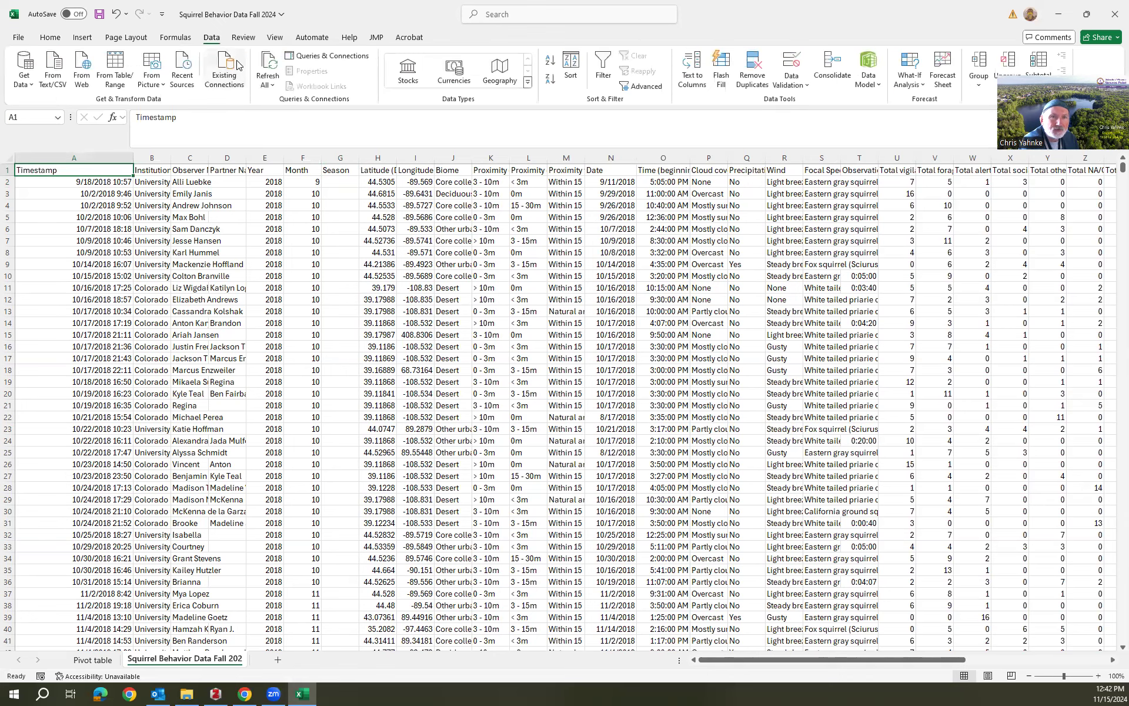
pyautogui.click(570, 66)
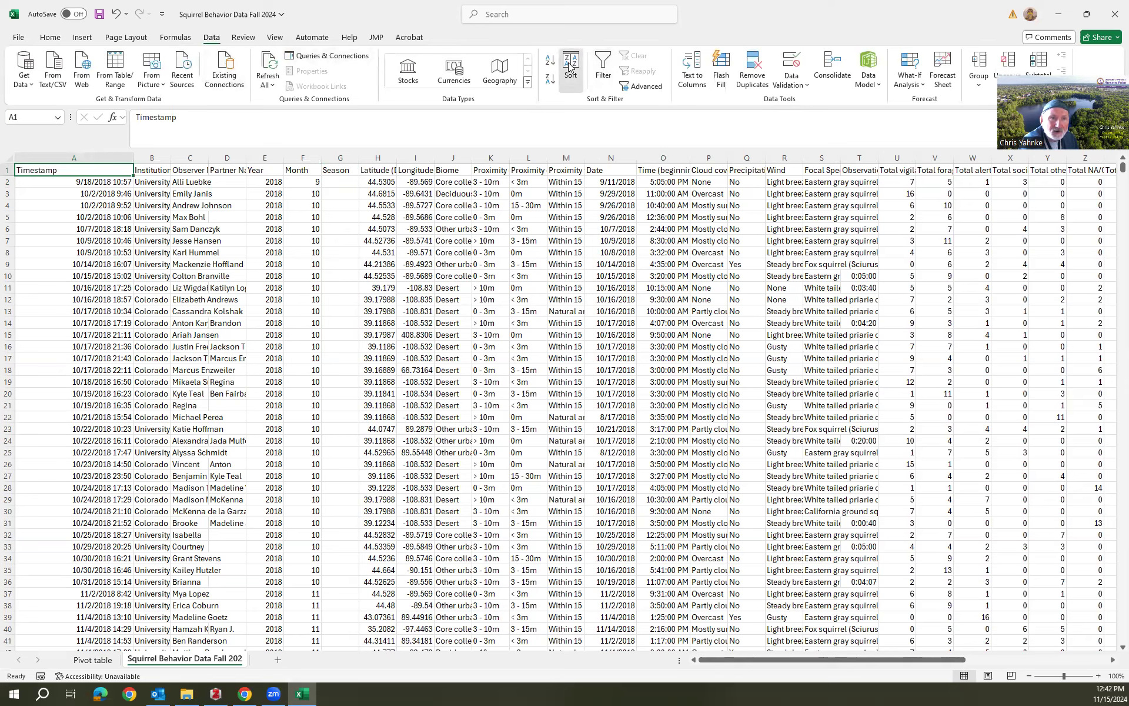
pyautogui.click(499, 318)
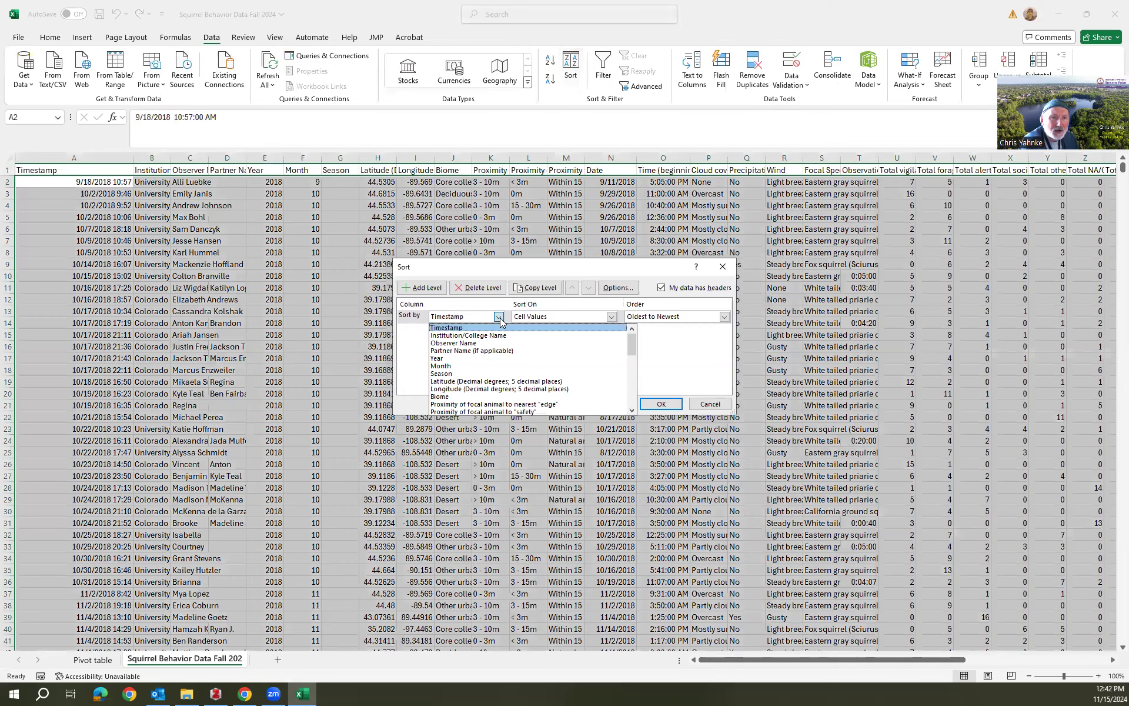
pyautogui.click(520, 366)
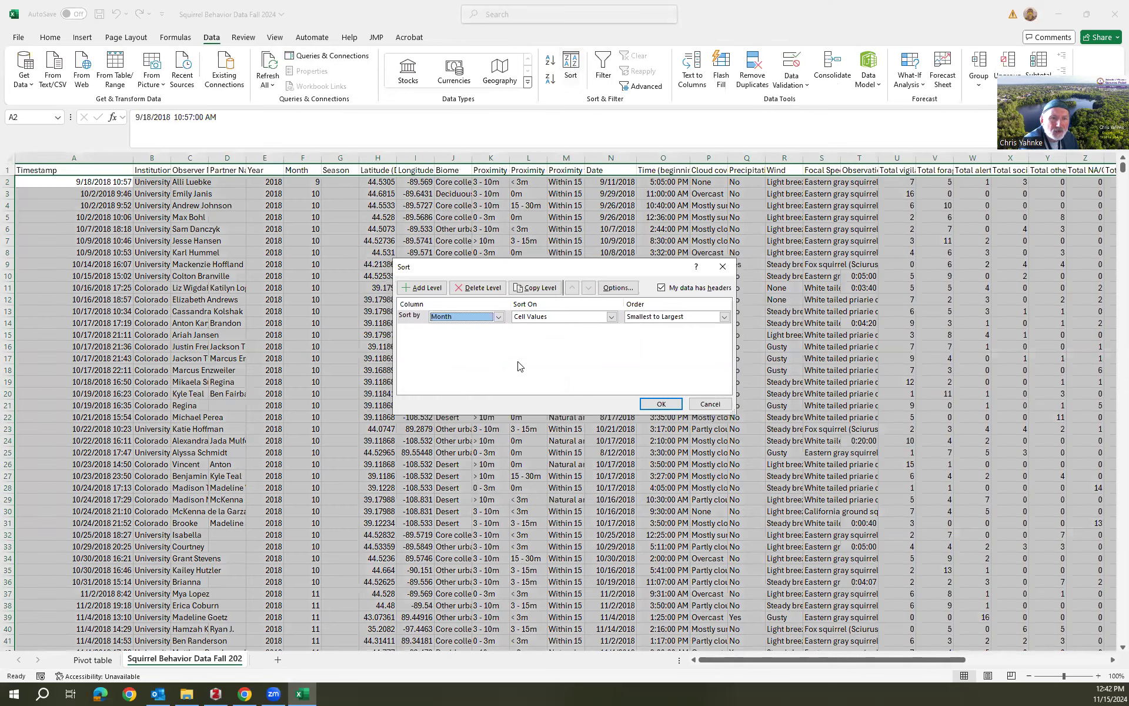
pyautogui.click(660, 403)
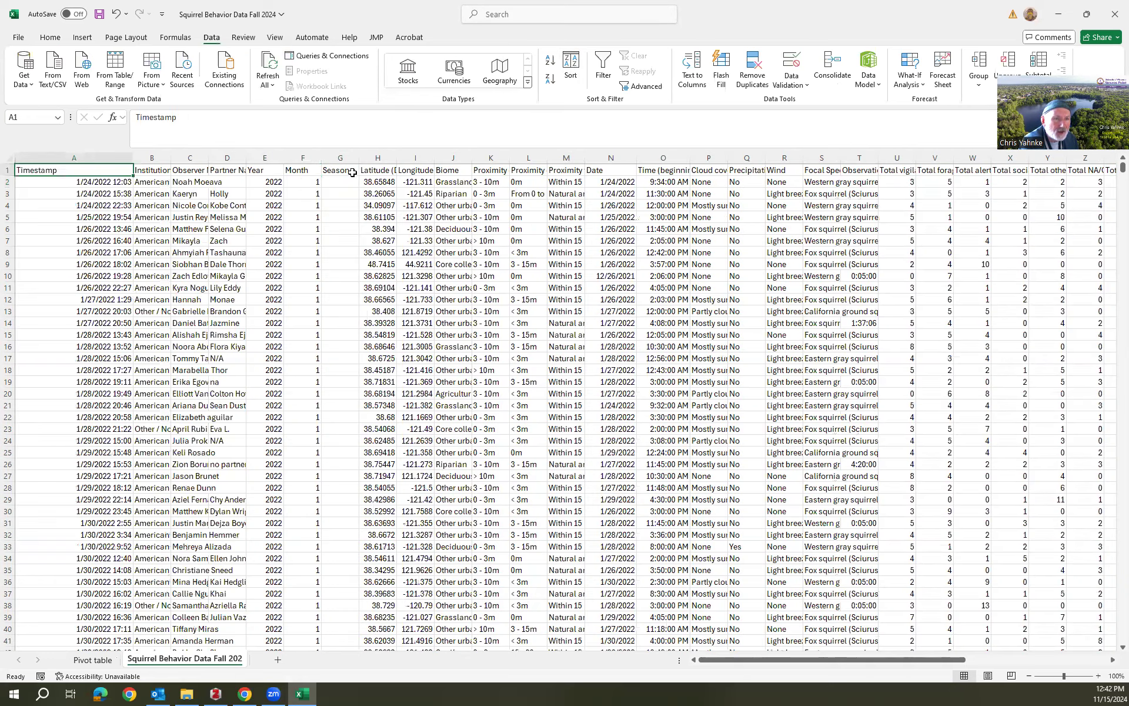
# Widen the Season column and enter Winter in G2 for the first January record.
pyautogui.moveTo(359, 158); pyautogui.dragTo(397, 157)
pyautogui.click(347, 181)
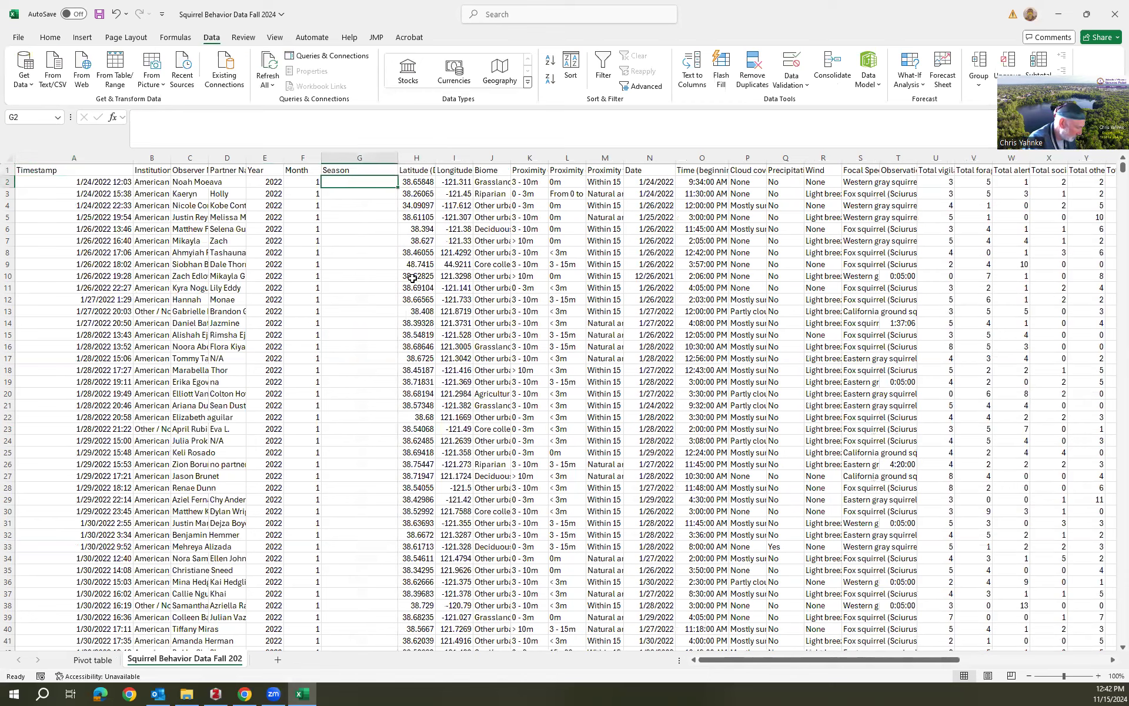
pyautogui.write('Winter')
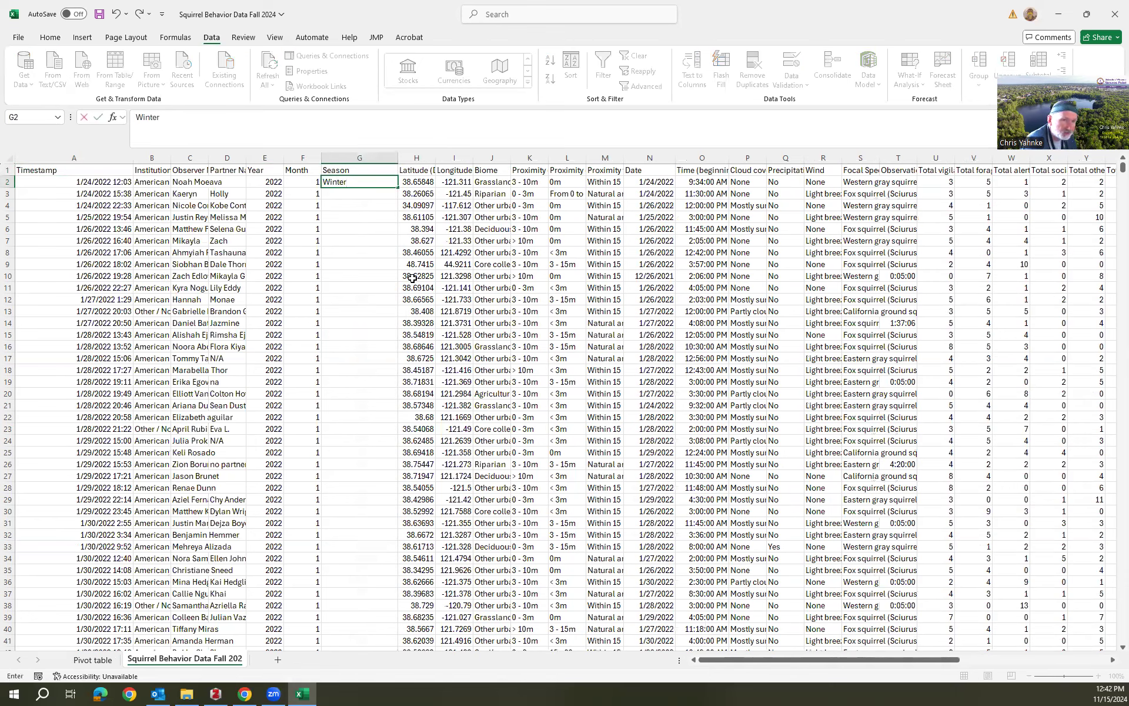
pyautogui.press('Return')
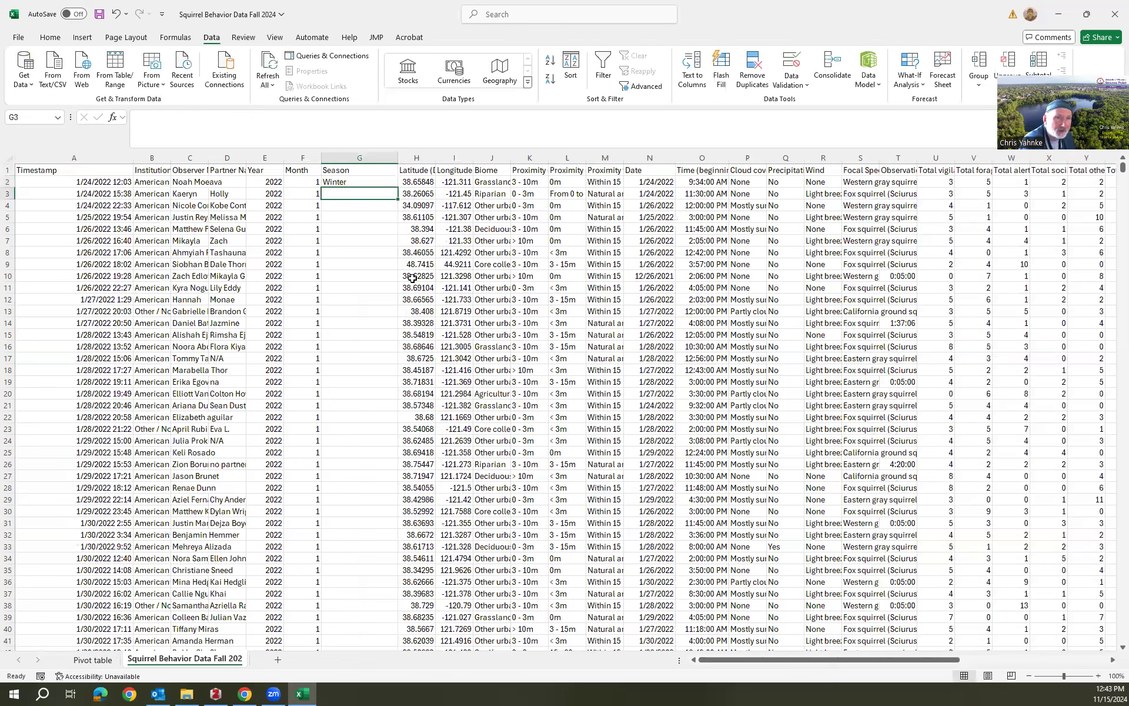
# Fill Winter from G2 down the Season column through row 1531, the last February record.
pyautogui.click(338, 182)
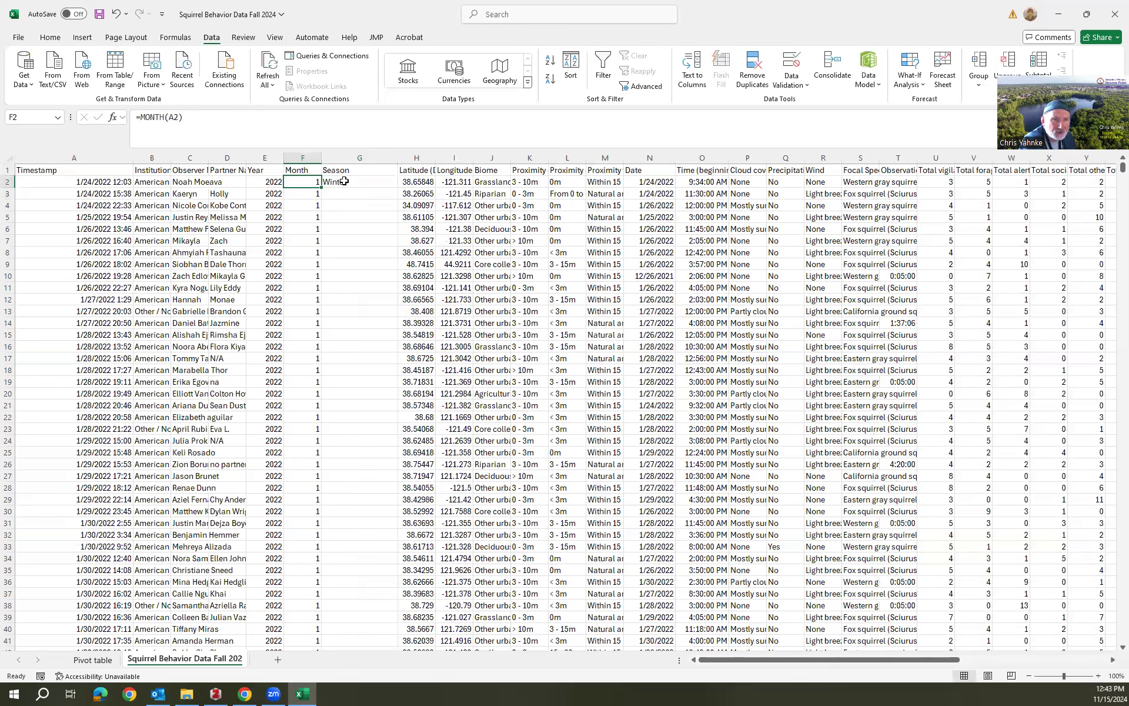
pyautogui.moveTo(365, 187); pyautogui.dragTo(354, 692)
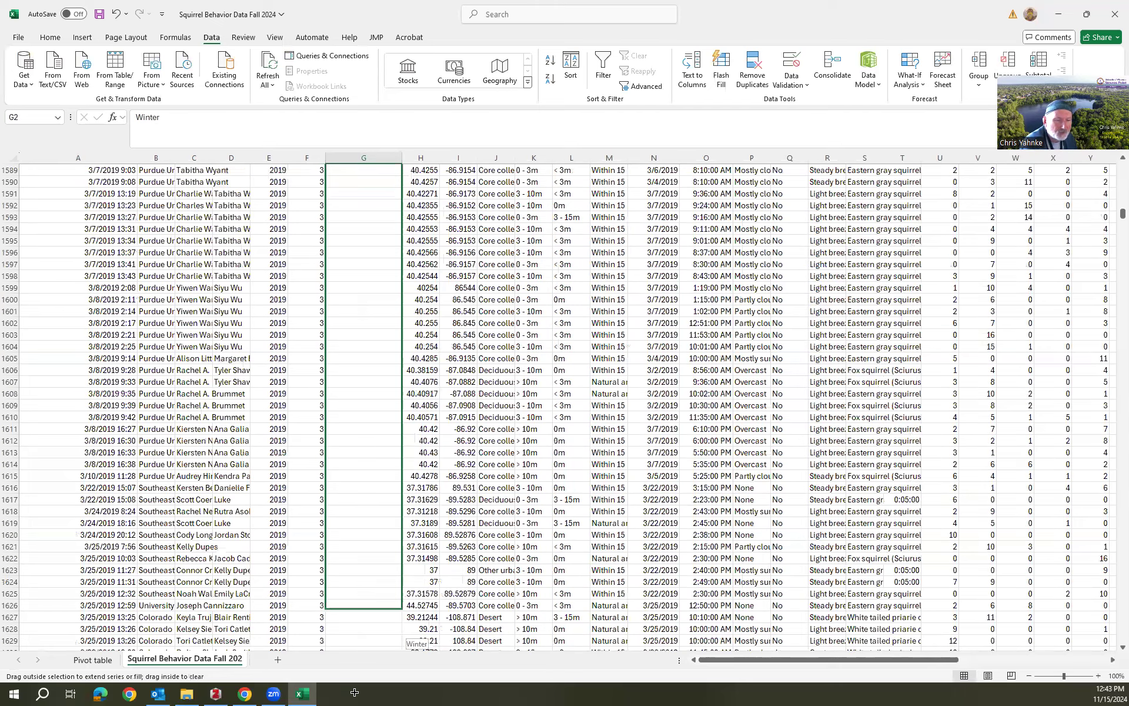
pyautogui.moveTo(405, 125); pyautogui.dragTo(406, 126)
pyautogui.moveTo(374, 402); pyautogui.dragTo(349, 555)
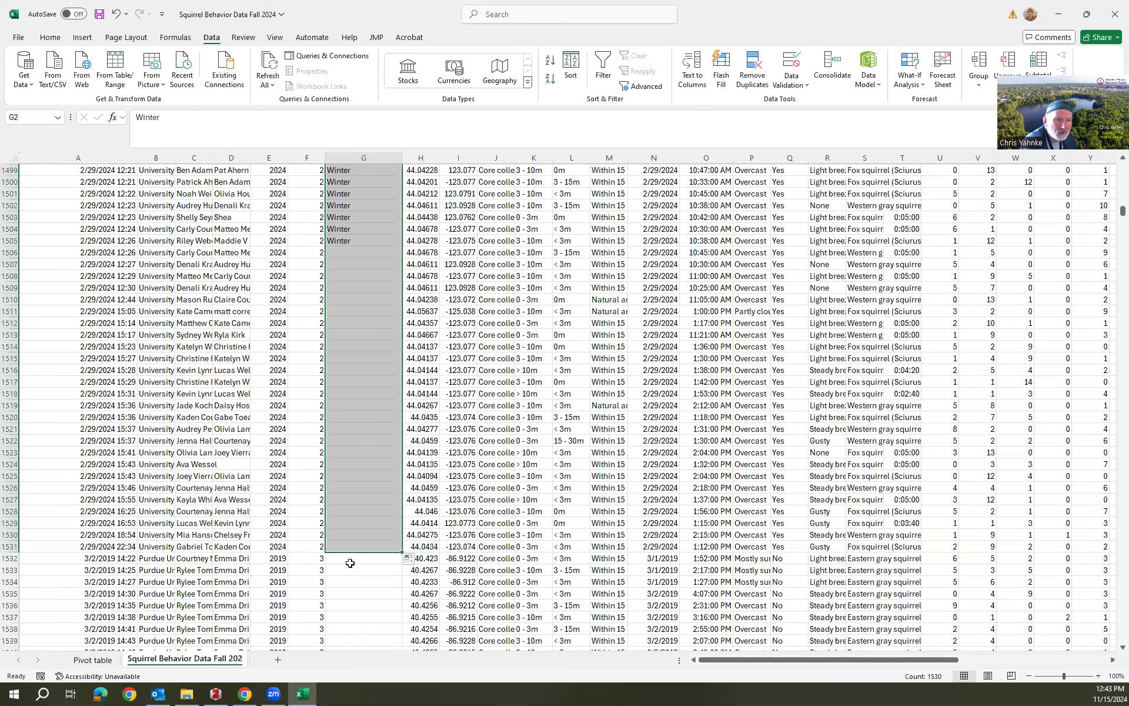
pyautogui.click(353, 557)
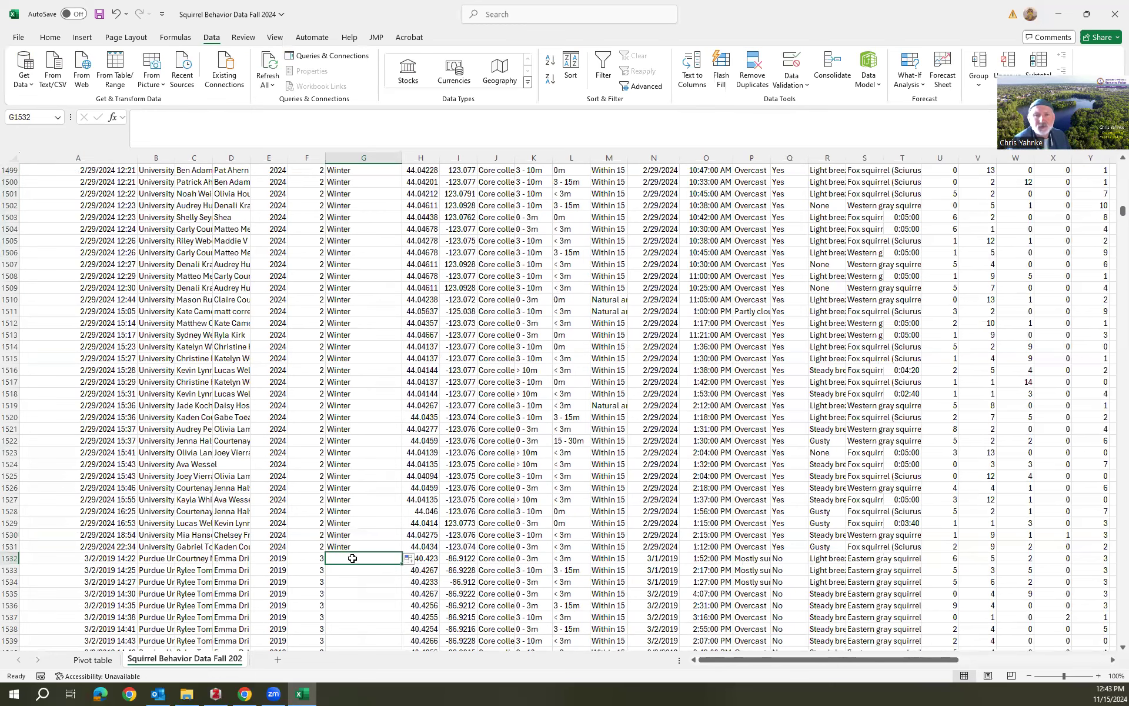